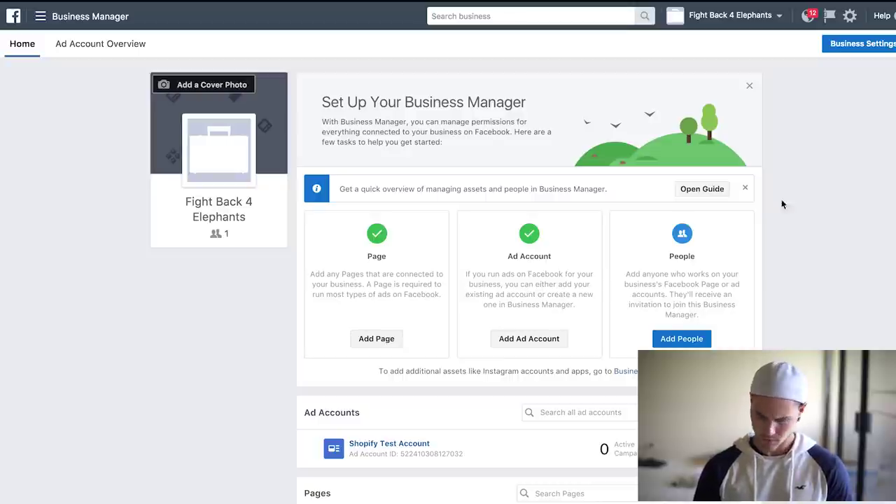
- Start a new Ads Manager campaign from the Business Manager All Tools menu
{"action": "left_click", "coordinate": [65, 23]}
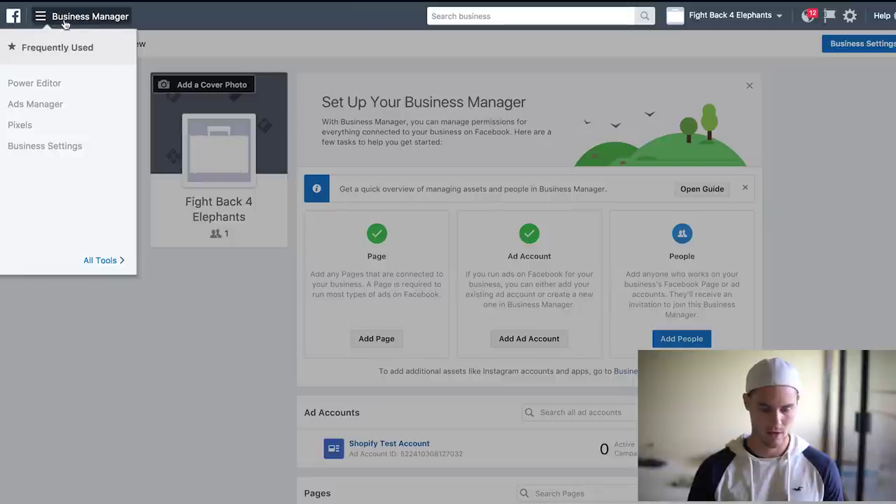
{"action": "mouse_move", "coordinate": [114, 262]}
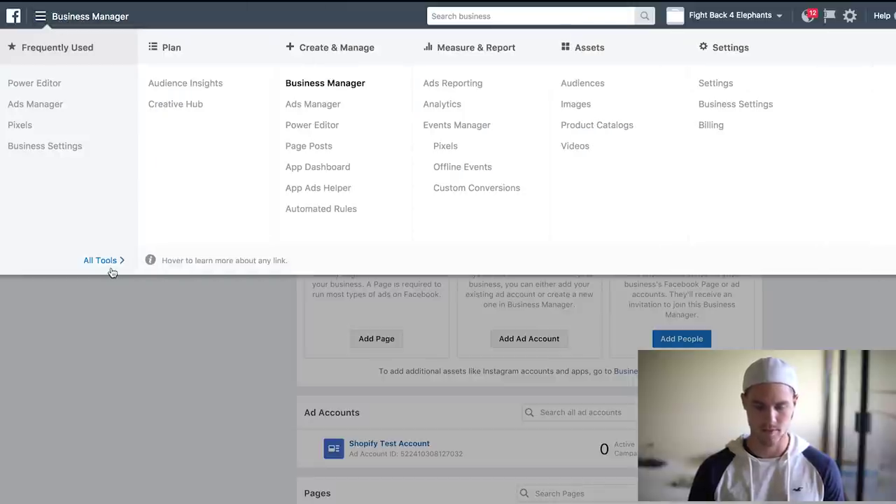
{"action": "left_click", "coordinate": [317, 85]}
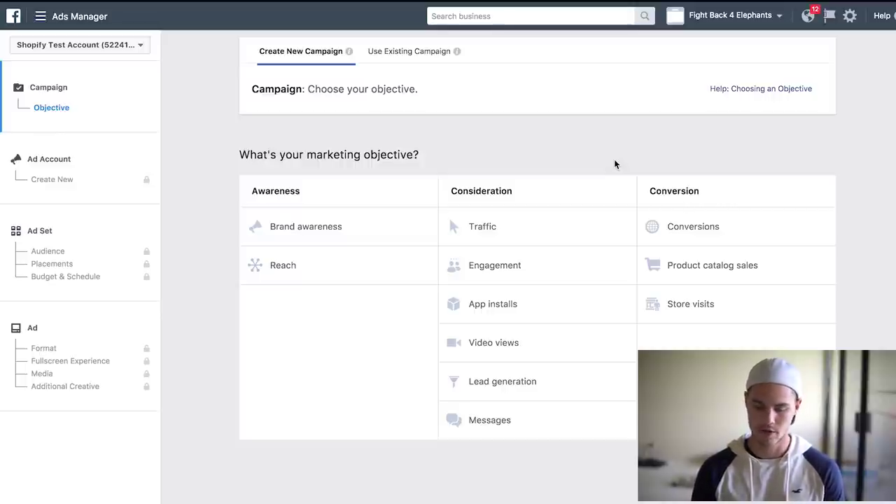
- Pick the Conversions objective with the Purchases goal and name the campaign 'Test Retargetting'
{"action": "left_click", "coordinate": [700, 226]}
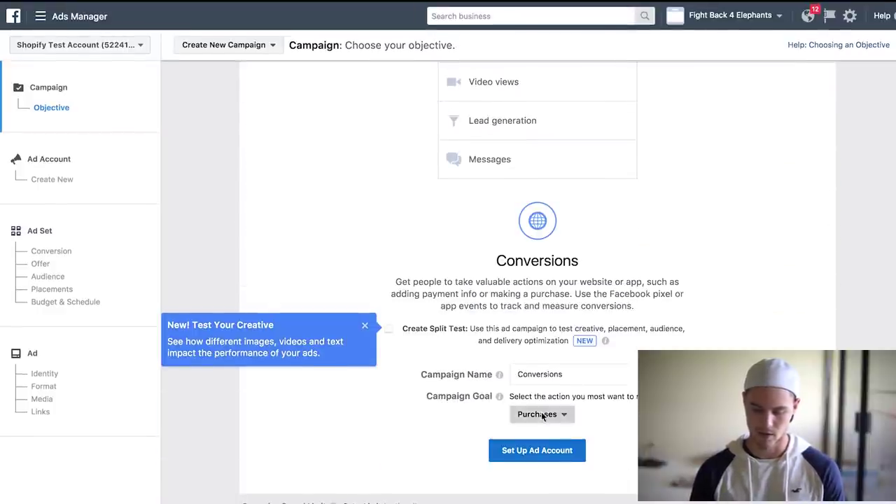
{"action": "left_click", "coordinate": [542, 415]}
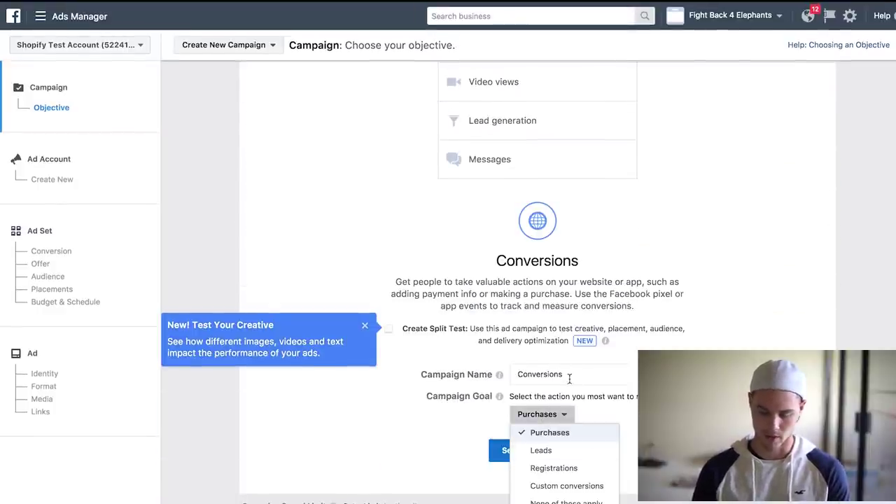
{"action": "left_click_drag", "start_coordinate": [569, 378], "coordinate": [362, 352]}
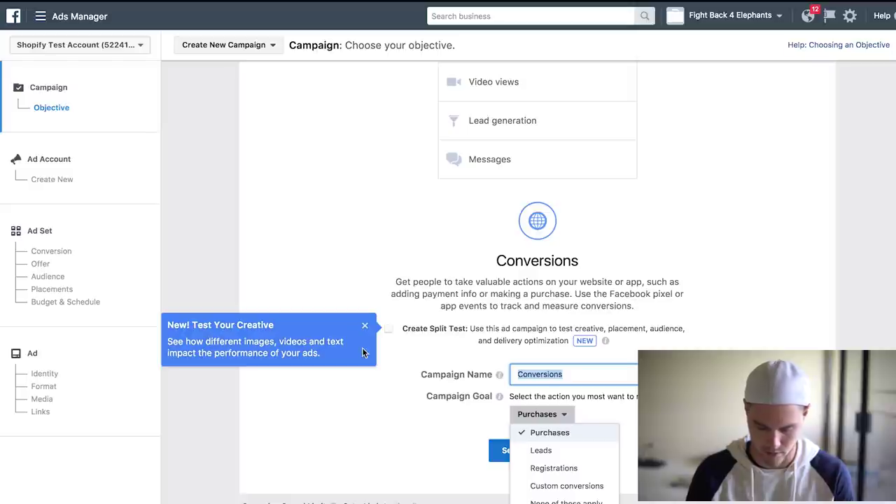
{"action": "type", "text": "Test R"}
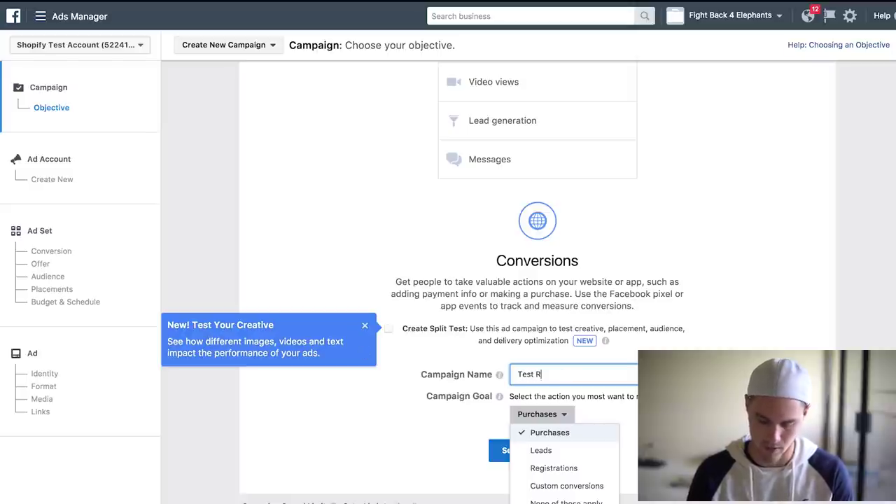
{"action": "type", "text": "etargetting"}
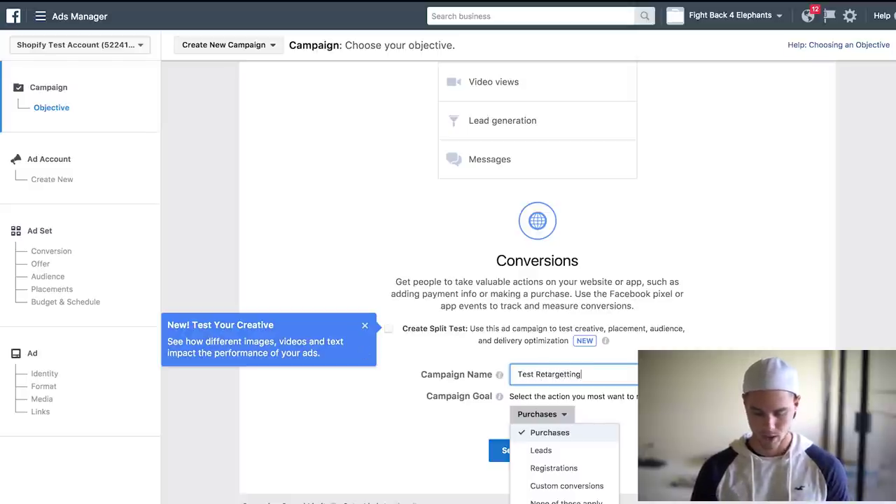
{"action": "left_click", "coordinate": [550, 432]}
{"action": "left_click", "coordinate": [547, 455]}
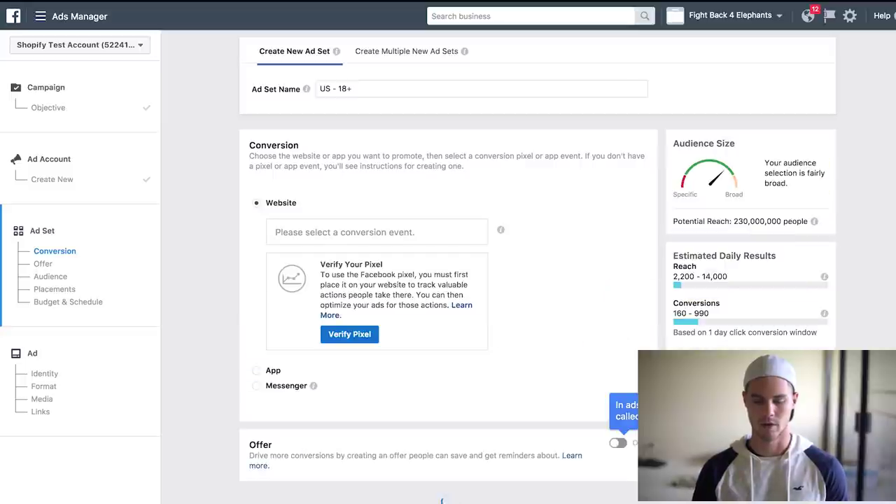
- Replace the 'US - 18+' ad set name with 'Test Retarget campaign - website visitors - no purchase'
{"action": "left_click", "coordinate": [424, 91]}
{"action": "left_click_drag", "start_coordinate": [424, 91], "coordinate": [294, 89]}
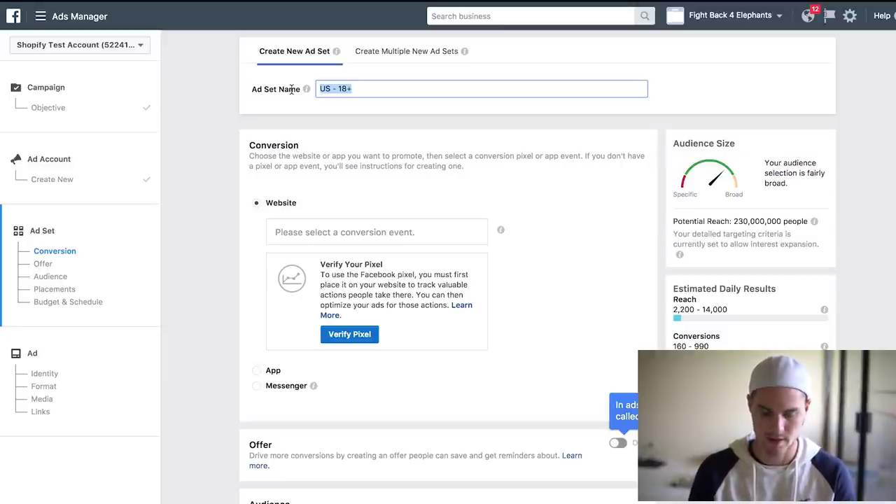
{"action": "type", "text": "Test"}
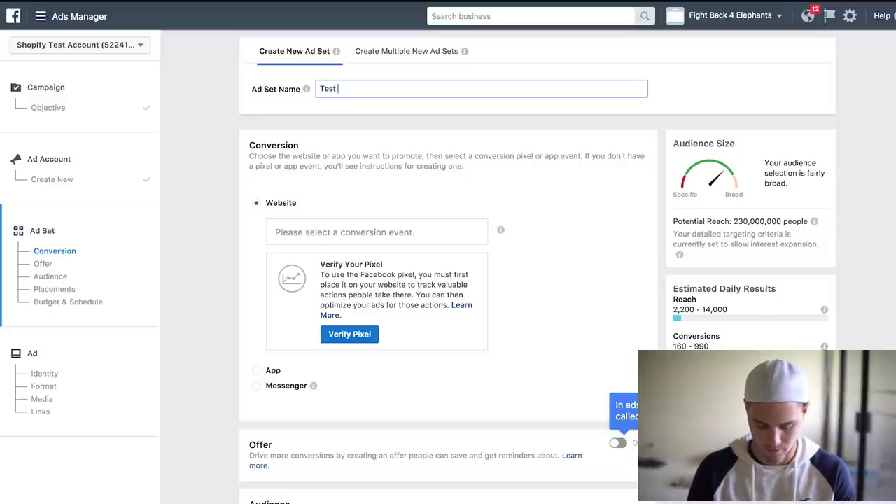
{"action": "type", "text": " Retarget ca"}
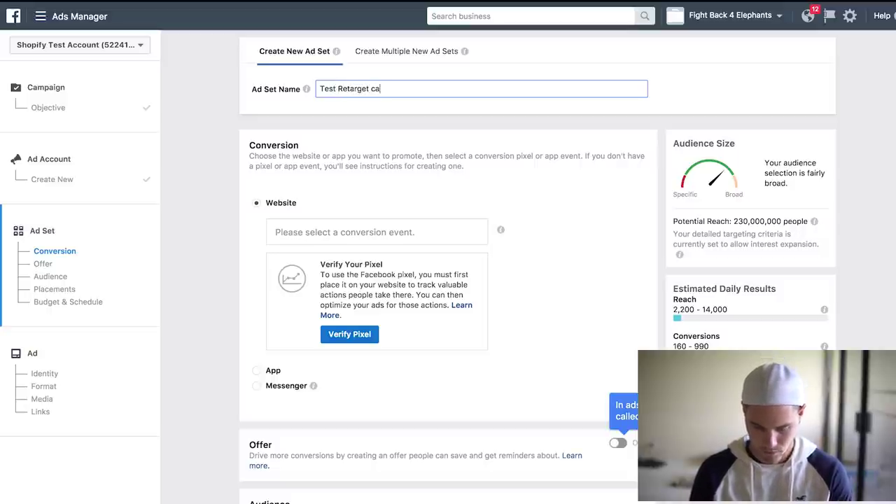
{"action": "type", "text": "mpaign - "}
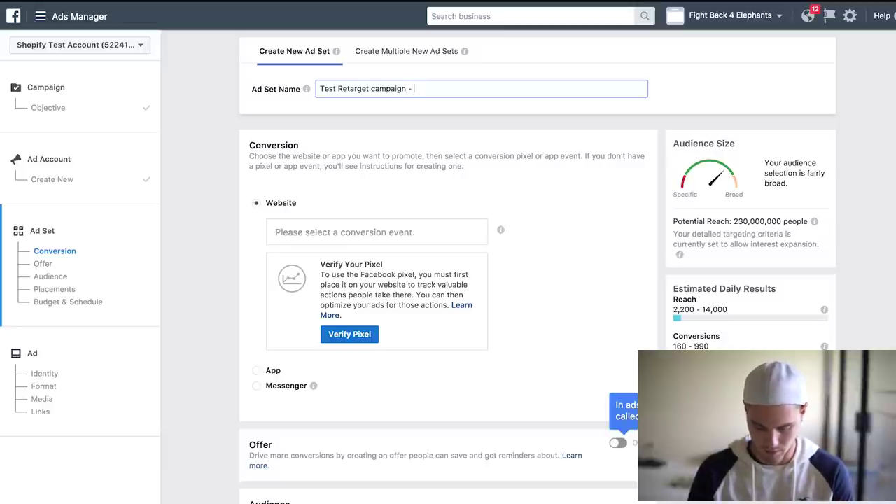
{"action": "type", "text": "website"}
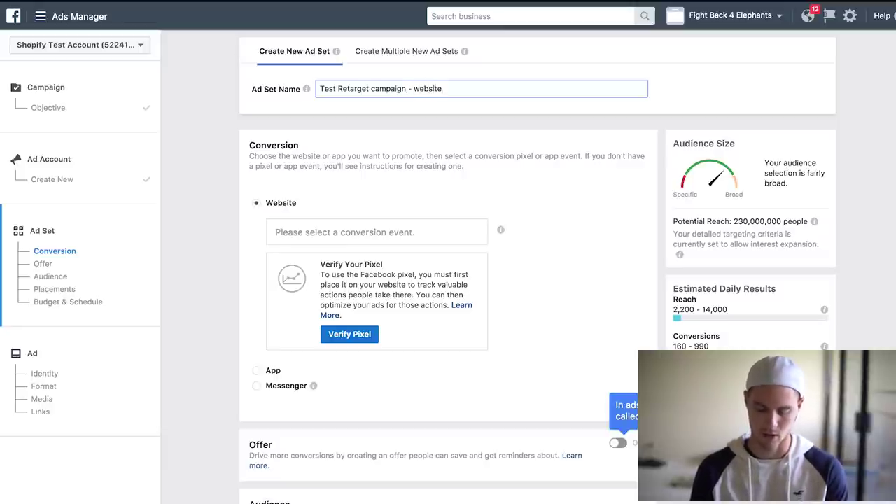
{"action": "type", "text": " visitors"}
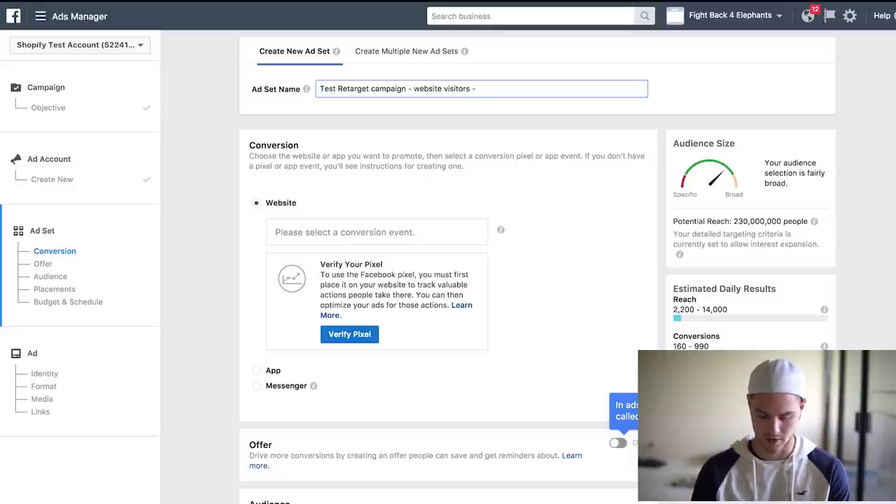
{"action": "type", "text": "- no purchase"}
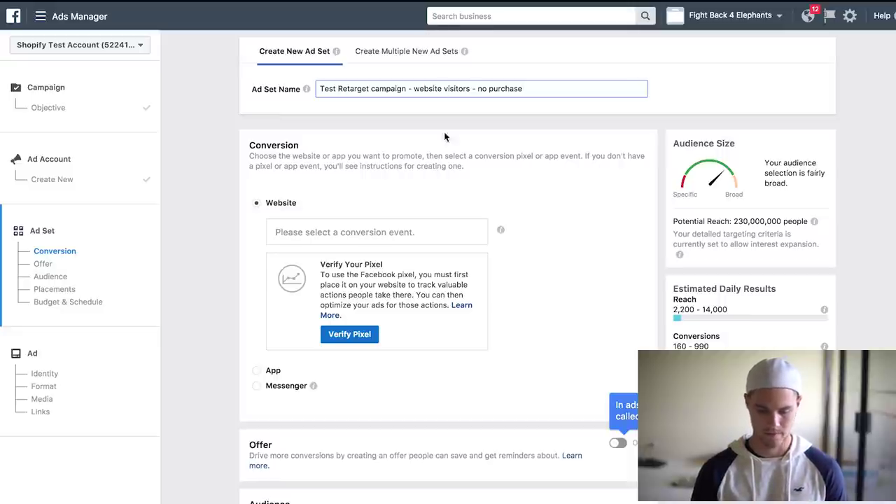
- Scroll the ad set page down to the Audience section with custom audiences, locations and age
{"action": "scroll", "coordinate": [453, 176], "scroll_direction": "down", "scroll_amount": 1}
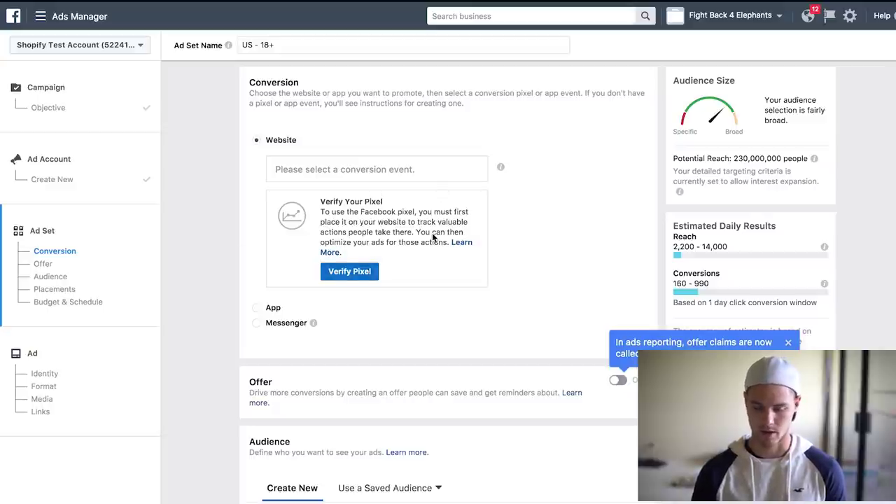
{"action": "scroll", "coordinate": [432, 238], "scroll_direction": "down", "scroll_amount": 1}
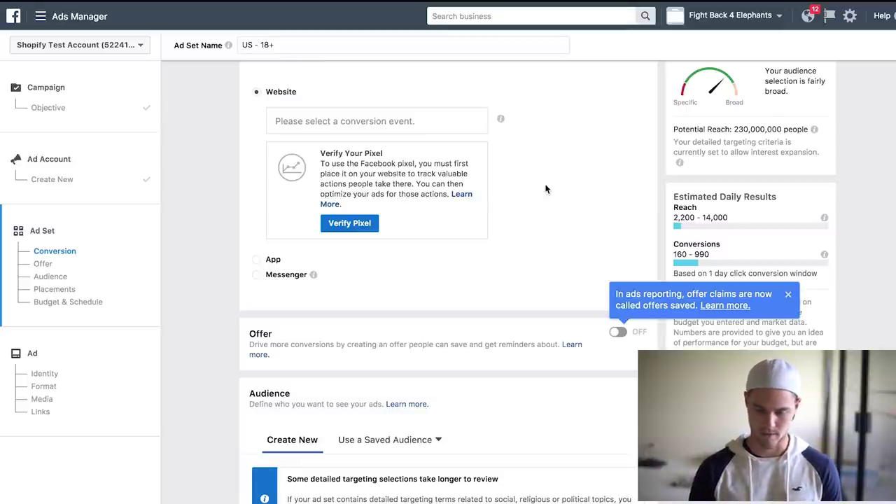
{"action": "scroll", "coordinate": [544, 188], "scroll_direction": "down", "scroll_amount": 3}
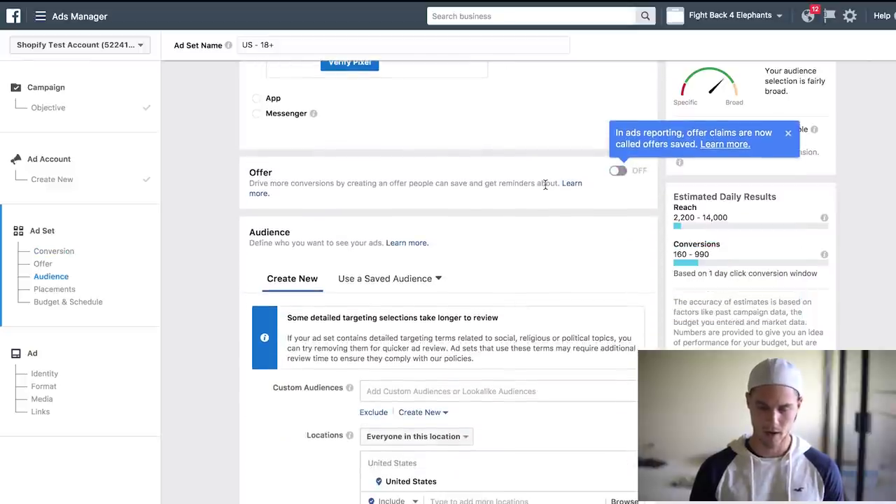
{"action": "scroll", "coordinate": [545, 185], "scroll_direction": "down", "scroll_amount": 3}
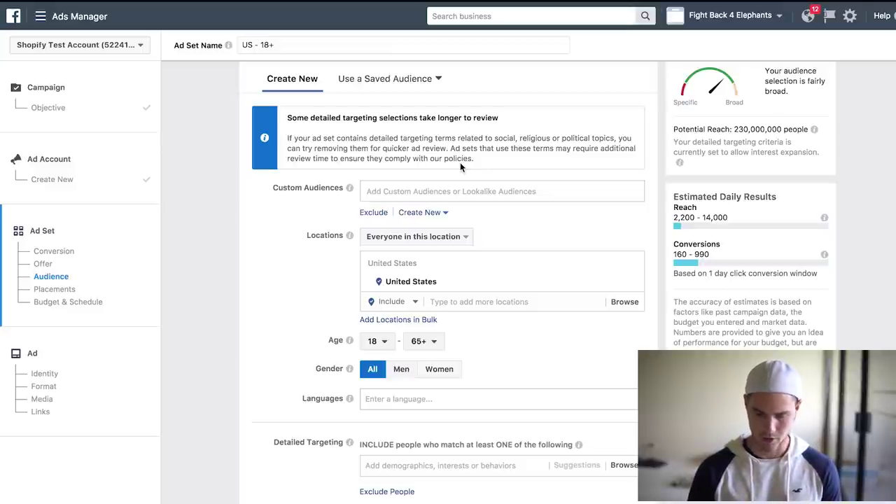
- Start a website-traffic custom audience targeting people who visited specific web pages
{"action": "left_click", "coordinate": [435, 212]}
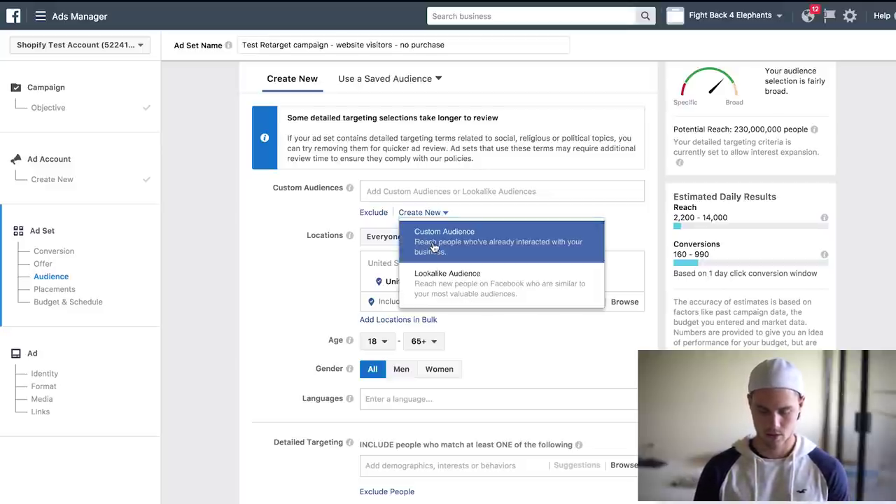
{"action": "left_click", "coordinate": [434, 247]}
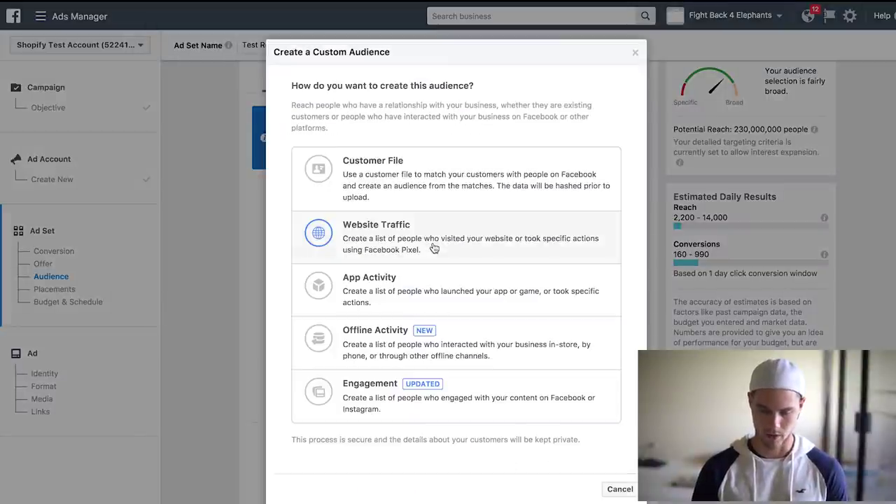
{"action": "left_click", "coordinate": [363, 243]}
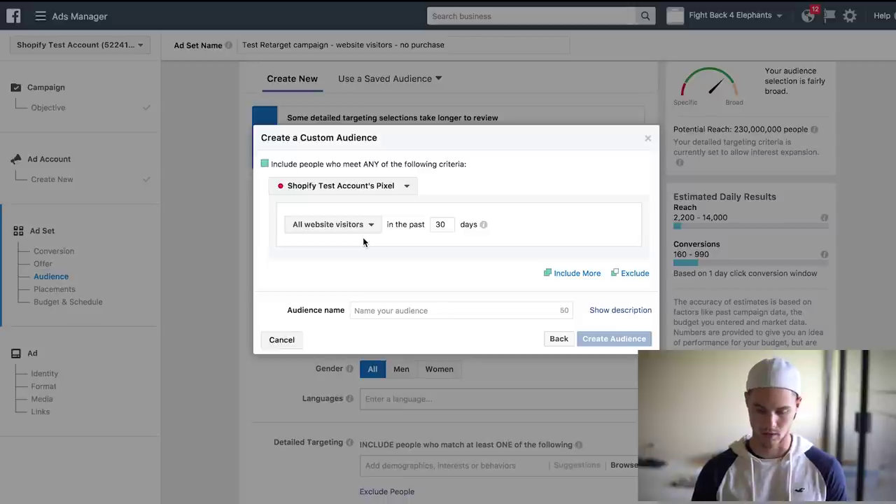
{"action": "left_click", "coordinate": [368, 227]}
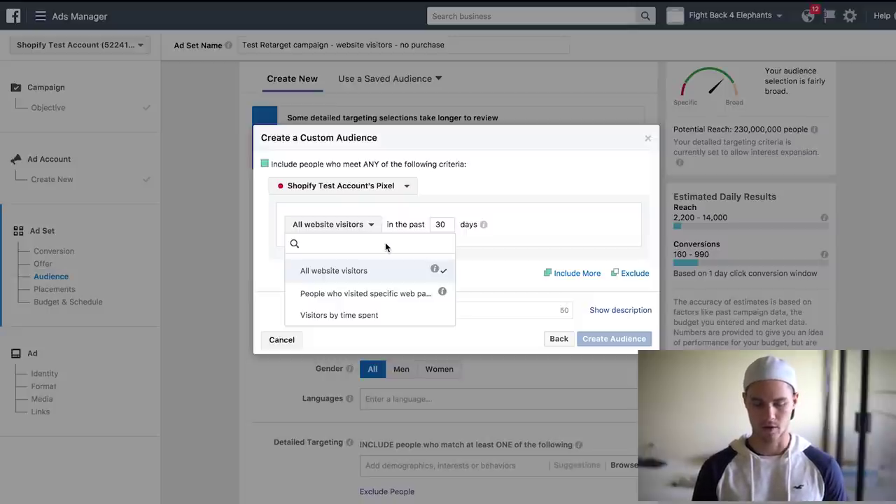
{"action": "left_click", "coordinate": [371, 294]}
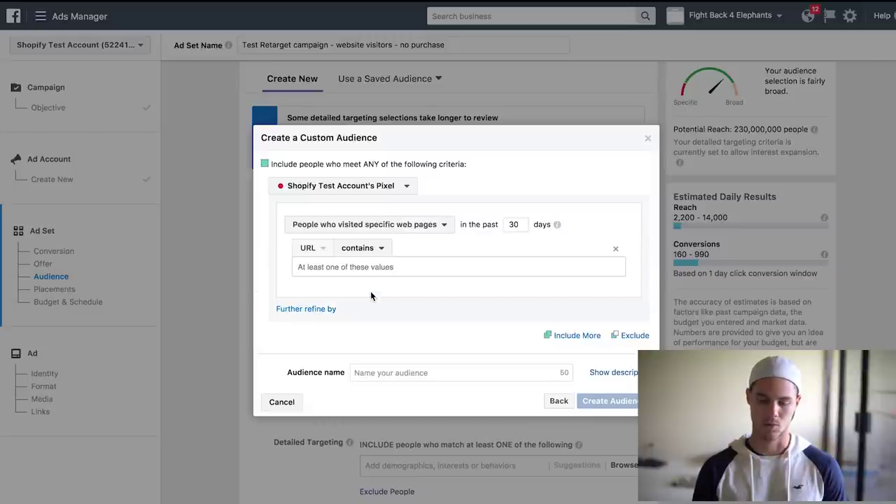
- Match URLs containing ww.nike.com over the past 7 days and add an exclusion rule
{"action": "left_click", "coordinate": [408, 264]}
{"action": "type", "text": "ww.nike"}
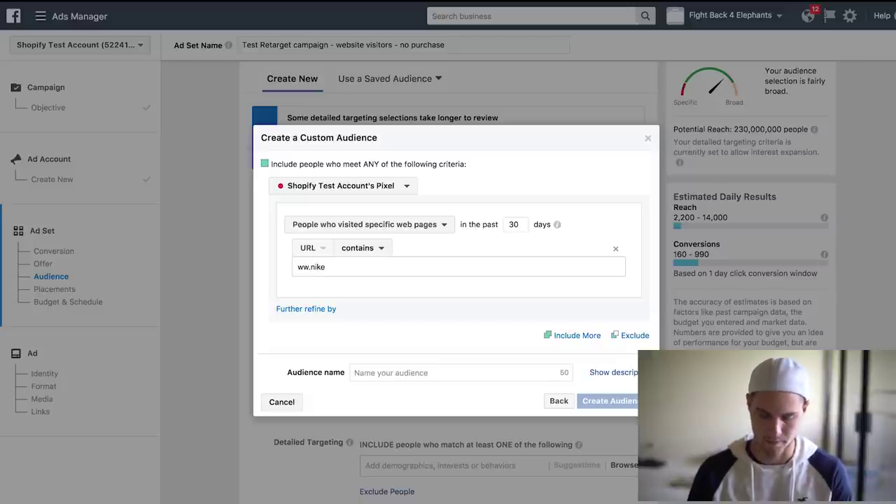
{"action": "type", "text": ".com"}
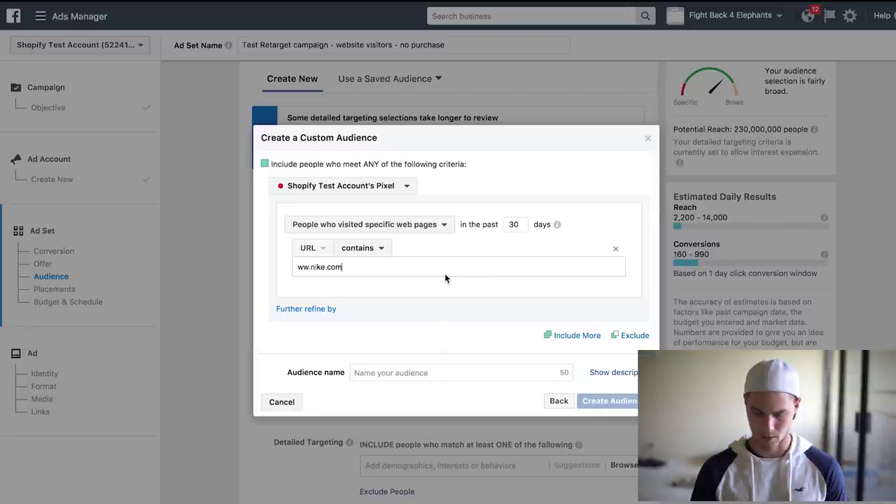
{"action": "mouse_move", "coordinate": [548, 232]}
{"action": "left_click", "coordinate": [518, 225]}
{"action": "double_click", "coordinate": [513, 224]}
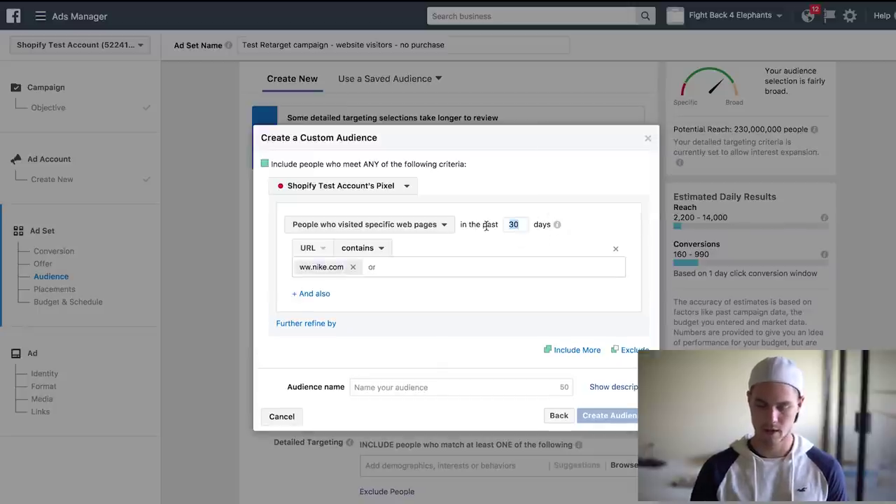
{"action": "type", "text": "7"}
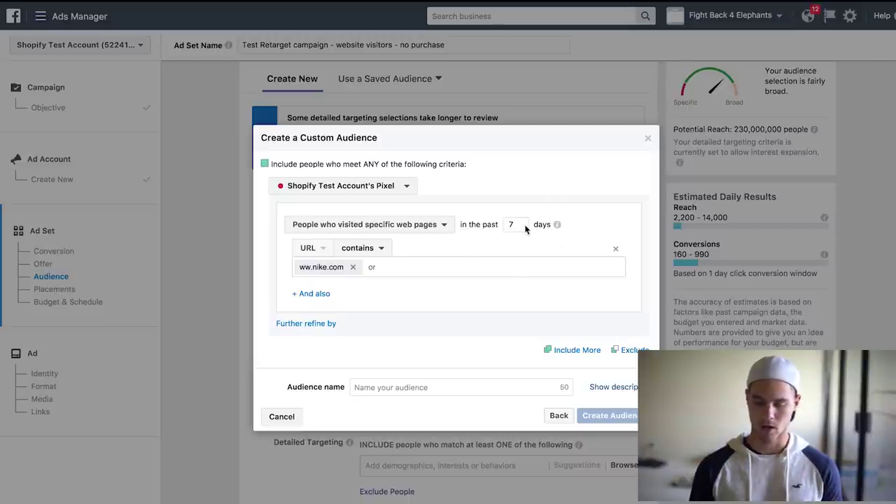
{"action": "left_click", "coordinate": [631, 351]}
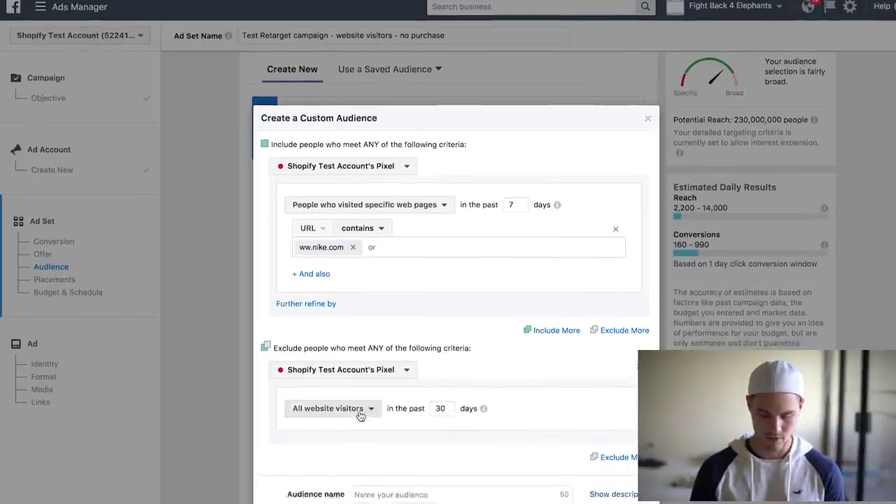
- Set the exclusion to all website visitors from the past 30 days
{"action": "left_click", "coordinate": [360, 414]}
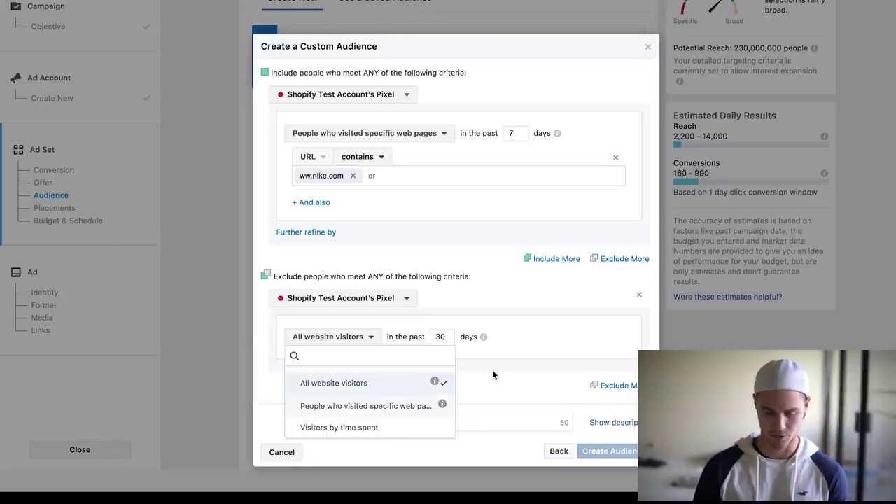
{"action": "left_click", "coordinate": [515, 382]}
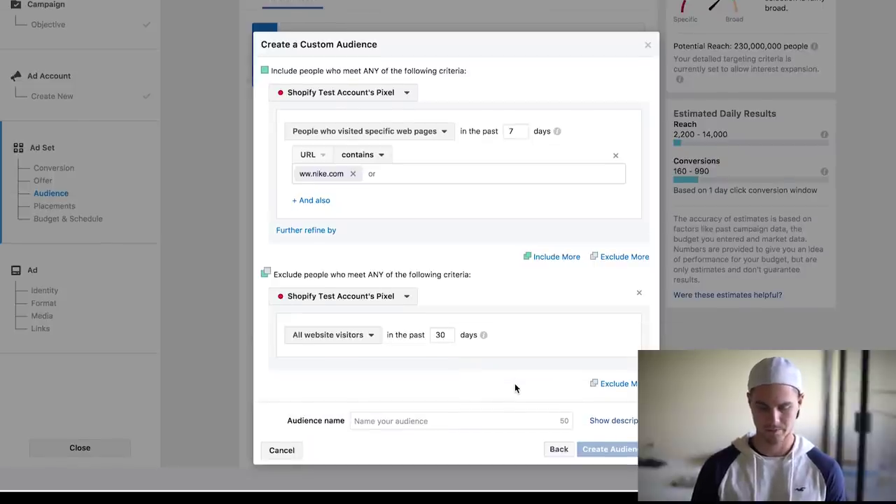
{"action": "left_click", "coordinate": [412, 298]}
{"action": "left_click", "coordinate": [462, 296]}
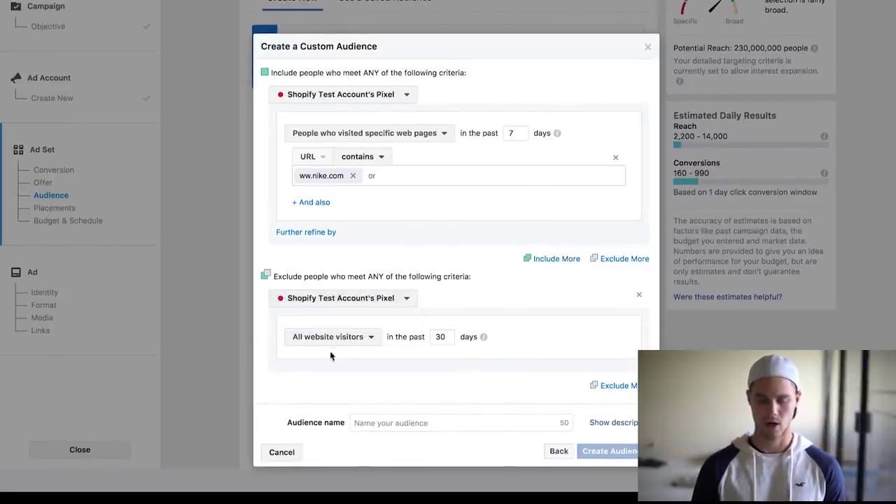
{"action": "left_click", "coordinate": [358, 342]}
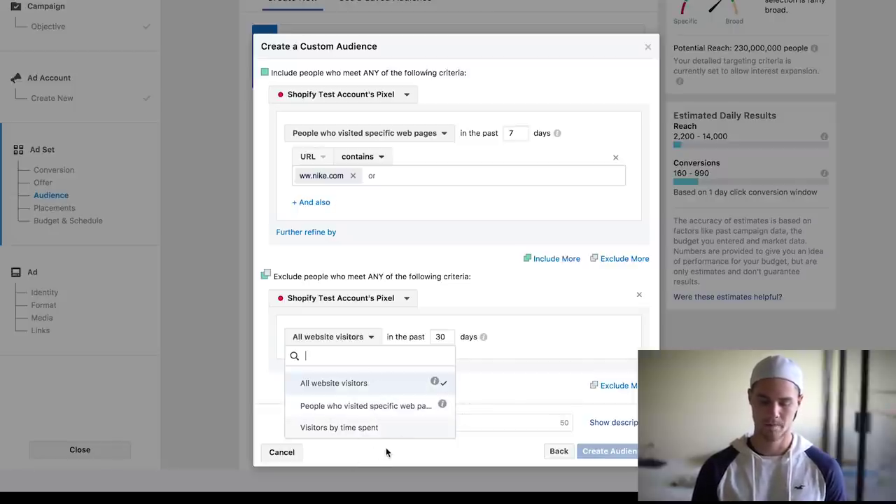
{"action": "left_click", "coordinate": [496, 393]}
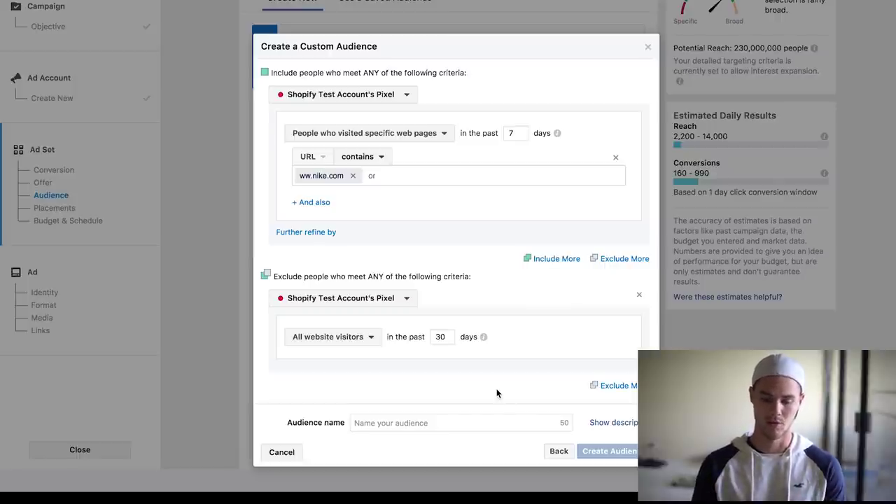
{"action": "left_click", "coordinate": [355, 341]}
{"action": "left_click", "coordinate": [349, 383]}
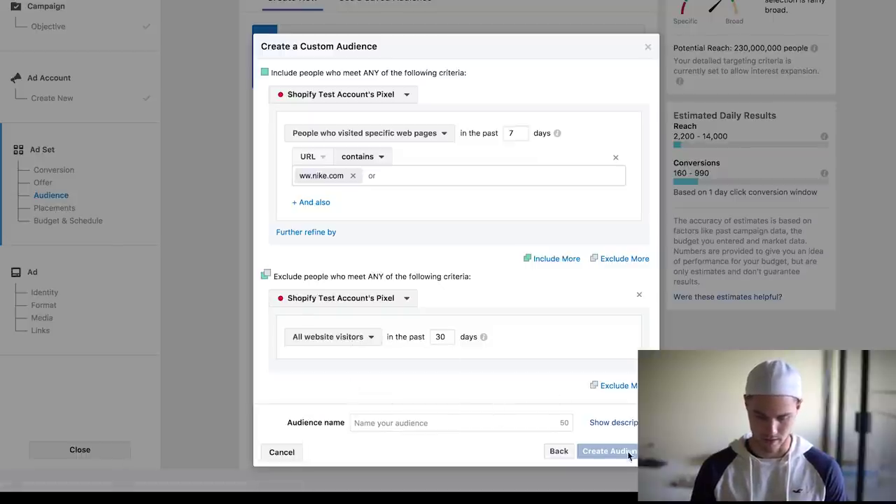
- Name the audience 'Test website visitors no purchase last 7 days' and create it
{"action": "left_click", "coordinate": [458, 424]}
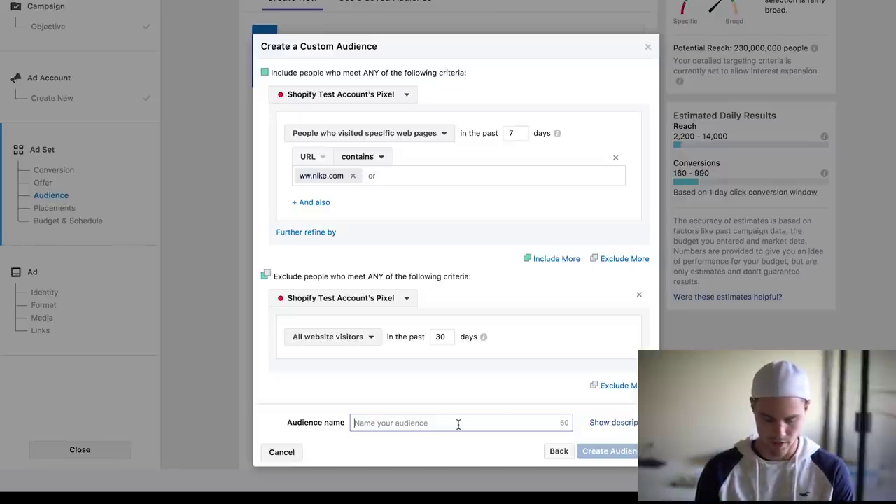
{"action": "type", "text": "Test "}
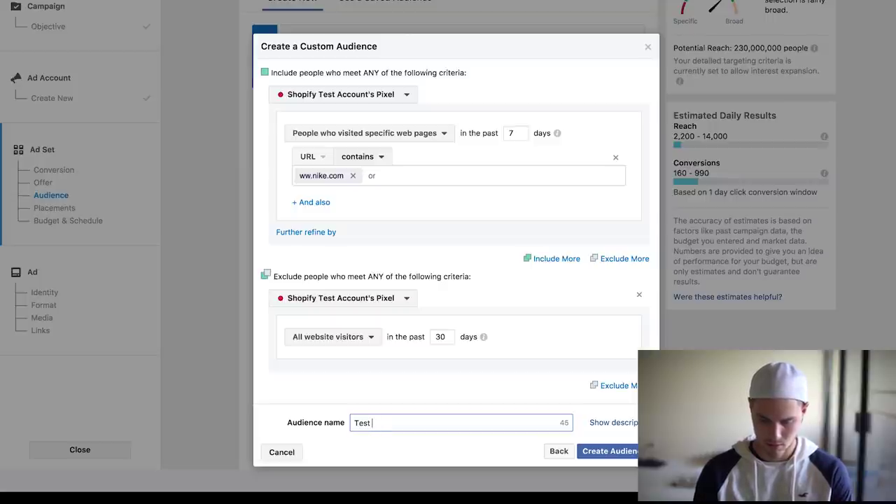
{"action": "type", "text": "websi"}
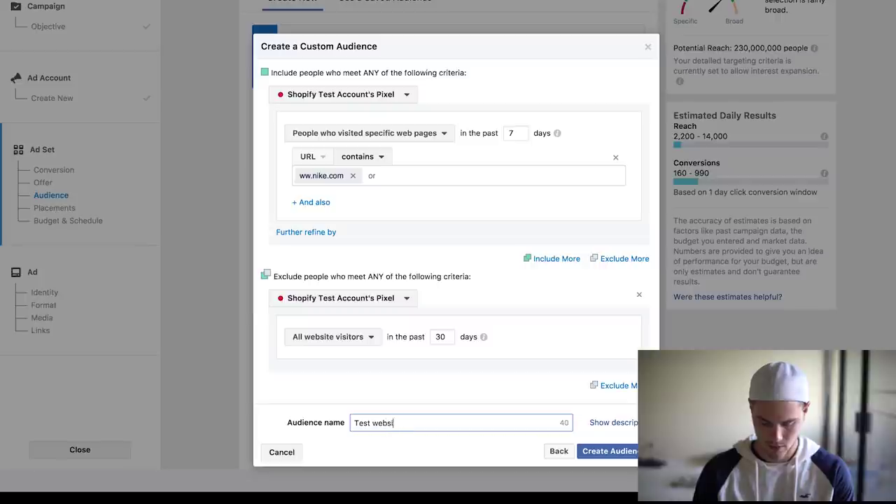
{"action": "type", "text": "te visitors "}
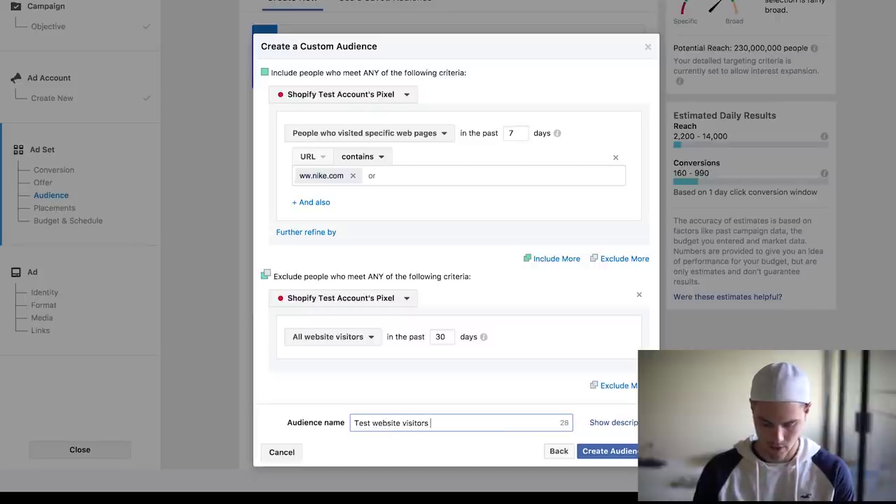
{"action": "type", "text": "no purchas"}
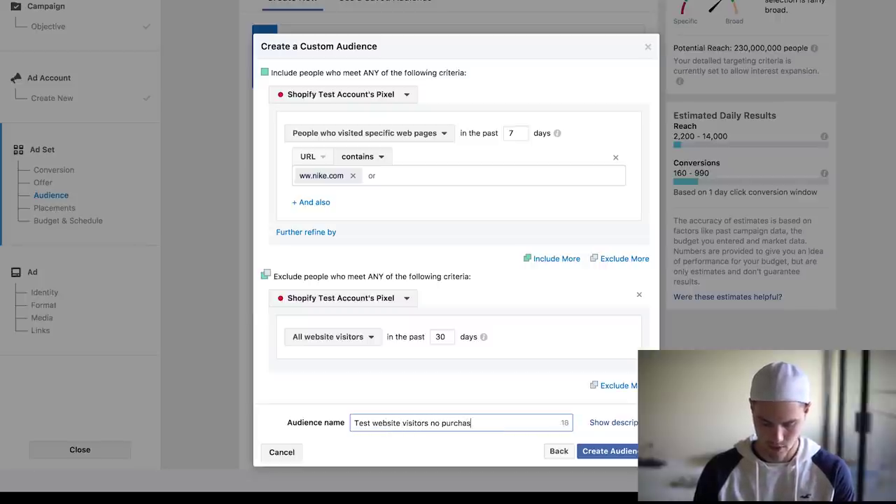
{"action": "type", "text": "e last 7 days"}
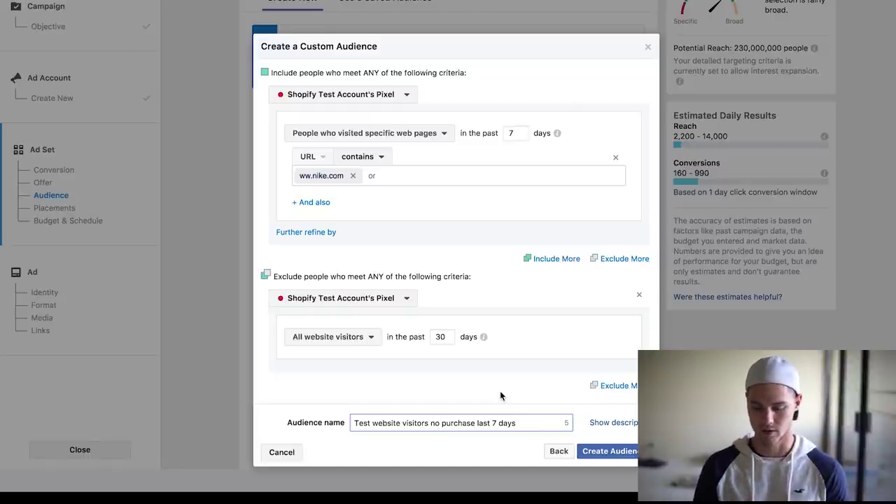
{"action": "left_click", "coordinate": [593, 451]}
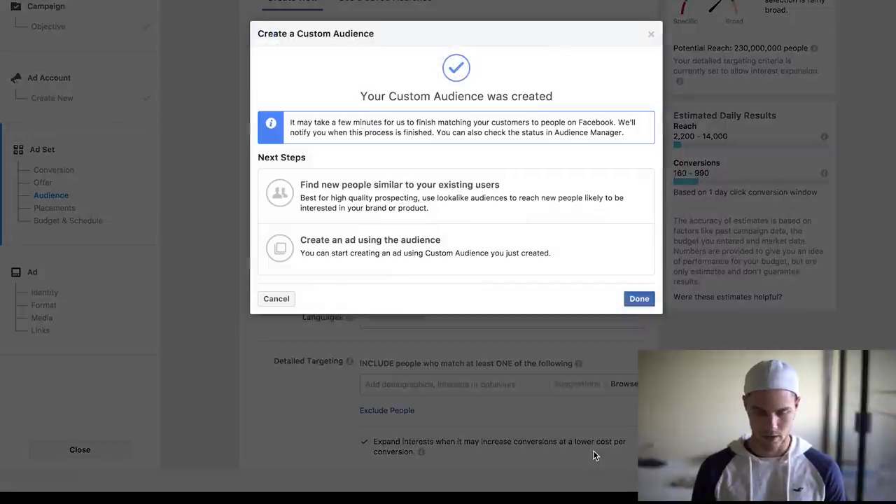
{"action": "left_click", "coordinate": [639, 299]}
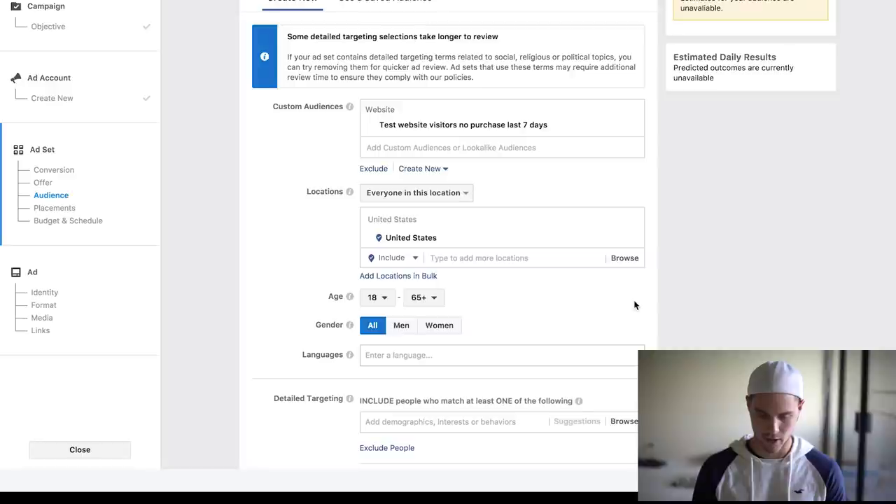
{"action": "scroll", "coordinate": [534, 314], "scroll_direction": "down", "scroll_amount": 1}
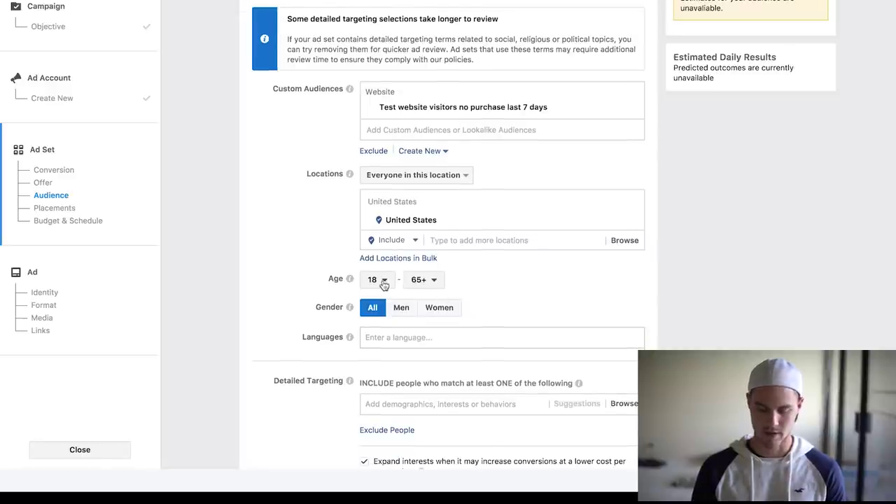
- Remove United States from the ad set's target locations
{"action": "mouse_move", "coordinate": [434, 220]}
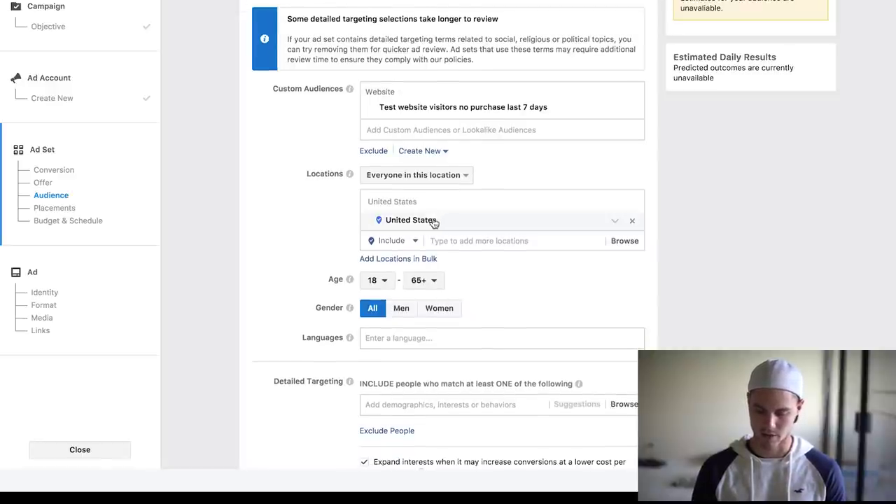
{"action": "left_click", "coordinate": [632, 222]}
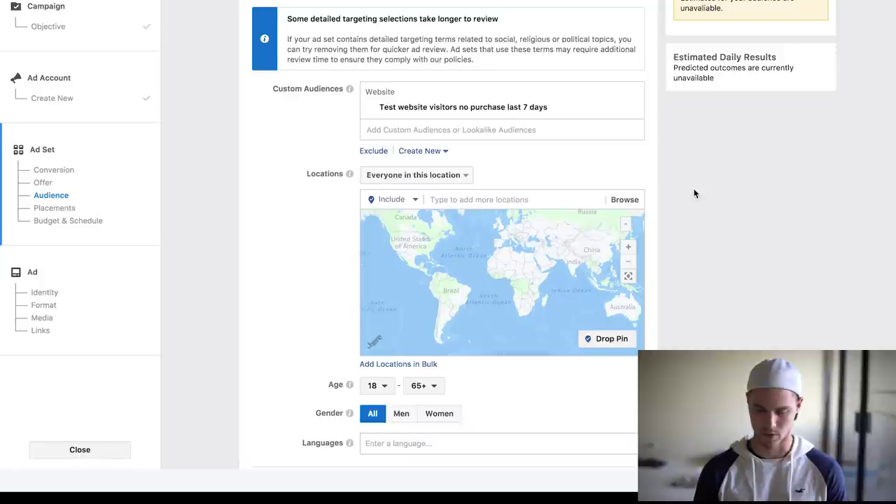
{"action": "scroll", "coordinate": [694, 191], "scroll_direction": "down", "scroll_amount": 2}
{"action": "scroll", "coordinate": [695, 306], "scroll_direction": "down", "scroll_amount": 2}
{"action": "scroll", "coordinate": [693, 309], "scroll_direction": "down", "scroll_amount": 2}
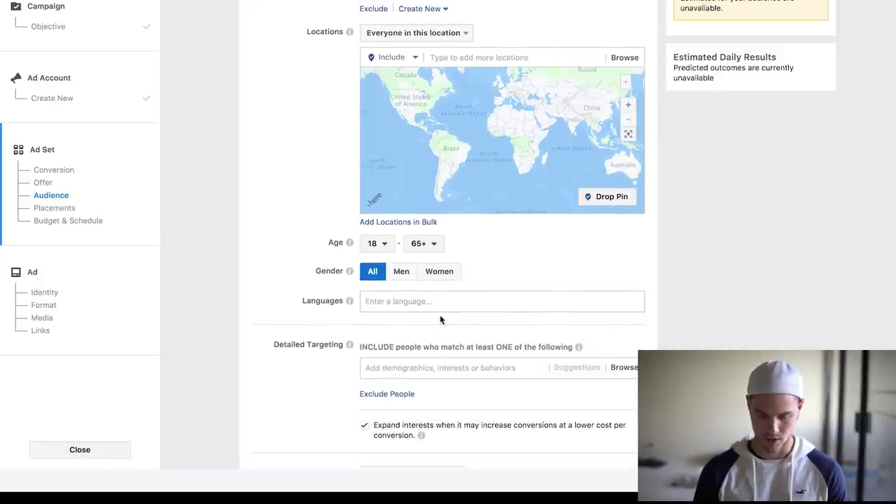
{"action": "scroll", "coordinate": [534, 306], "scroll_direction": "down", "scroll_amount": 3}
{"action": "scroll", "coordinate": [535, 305], "scroll_direction": "down", "scroll_amount": 5}
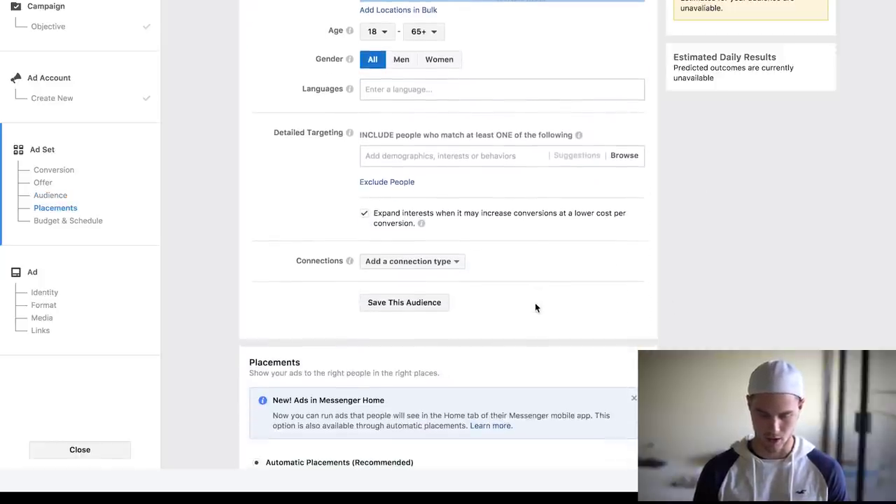
{"action": "scroll", "coordinate": [390, 155], "scroll_direction": "down", "scroll_amount": 5}
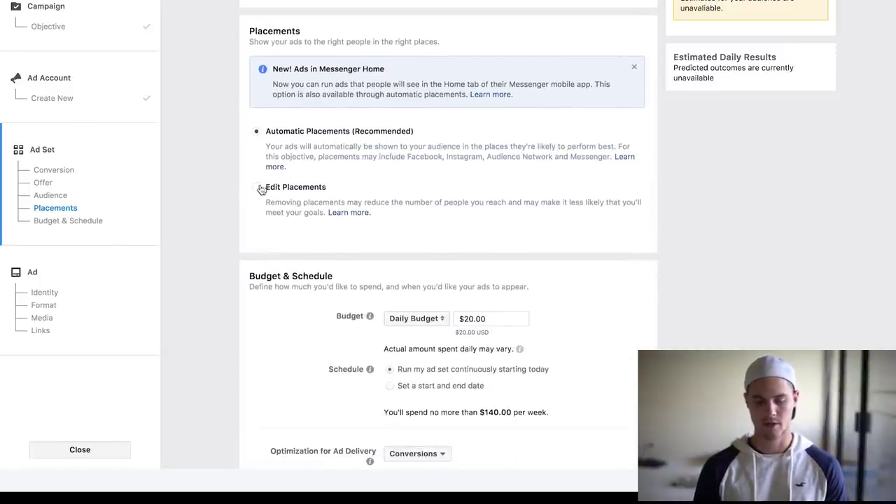
- Switch to manual placements, keeping only Facebook Feeds and Instagram Feed
{"action": "left_click", "coordinate": [256, 186]}
{"action": "scroll", "coordinate": [499, 223], "scroll_direction": "down", "scroll_amount": 1}
{"action": "scroll", "coordinate": [498, 223], "scroll_direction": "down", "scroll_amount": 4}
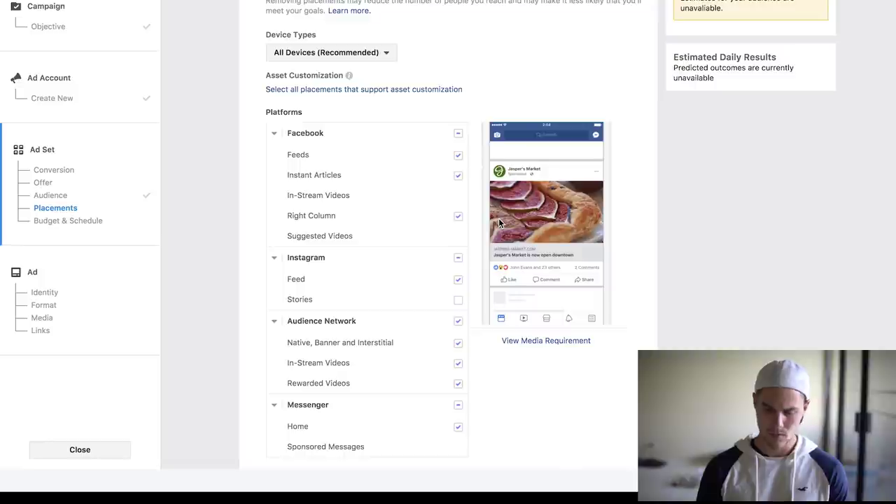
{"action": "left_click", "coordinate": [458, 176]}
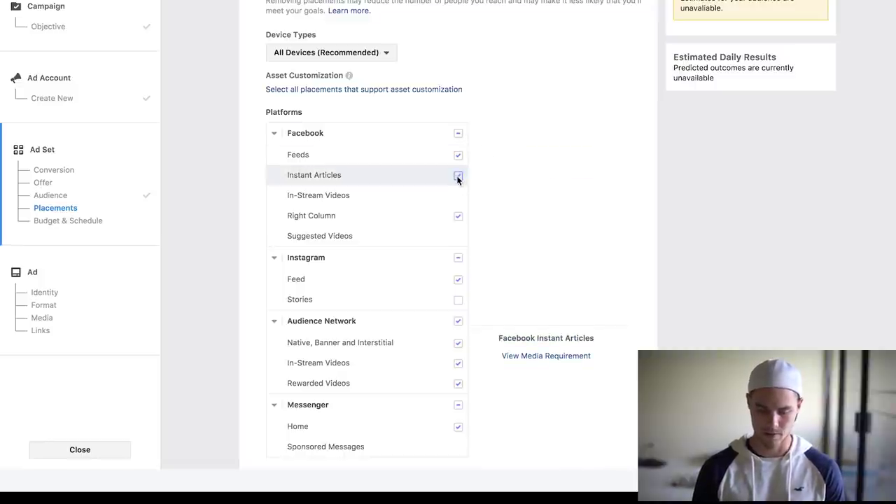
{"action": "left_click", "coordinate": [458, 216]}
{"action": "left_click", "coordinate": [459, 279]}
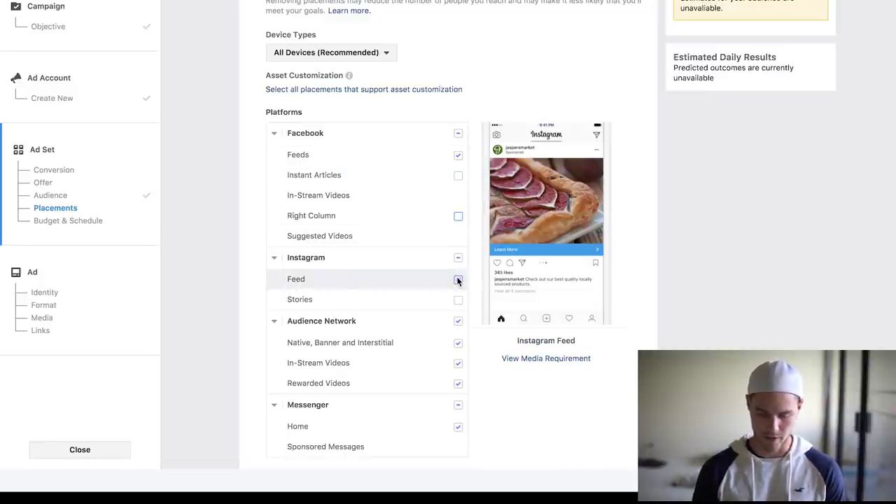
{"action": "left_click", "coordinate": [458, 321]}
{"action": "left_click", "coordinate": [458, 404]}
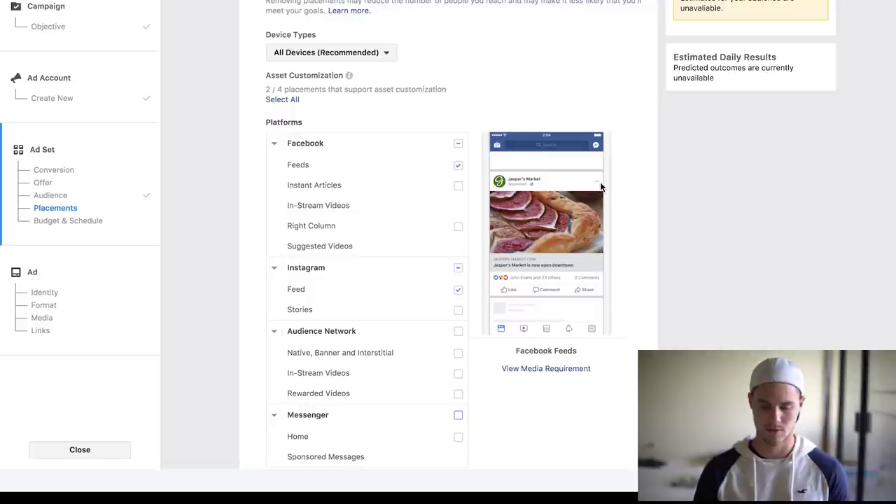
{"action": "scroll", "coordinate": [601, 187], "scroll_direction": "up", "scroll_amount": 4}
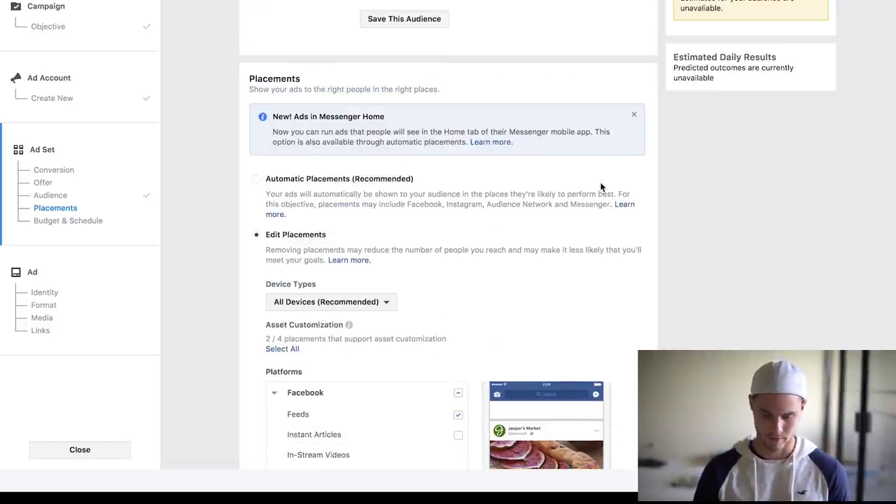
{"action": "scroll", "coordinate": [601, 187], "scroll_direction": "down", "scroll_amount": 3}
{"action": "scroll", "coordinate": [601, 187], "scroll_direction": "down", "scroll_amount": 7}
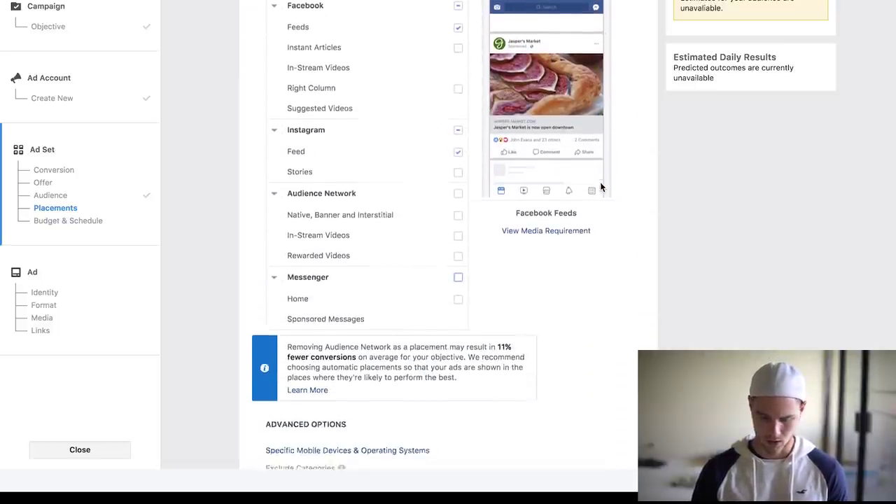
- Set the ad set's daily budget to $5.00
{"action": "scroll", "coordinate": [601, 186], "scroll_direction": "down", "scroll_amount": 3}
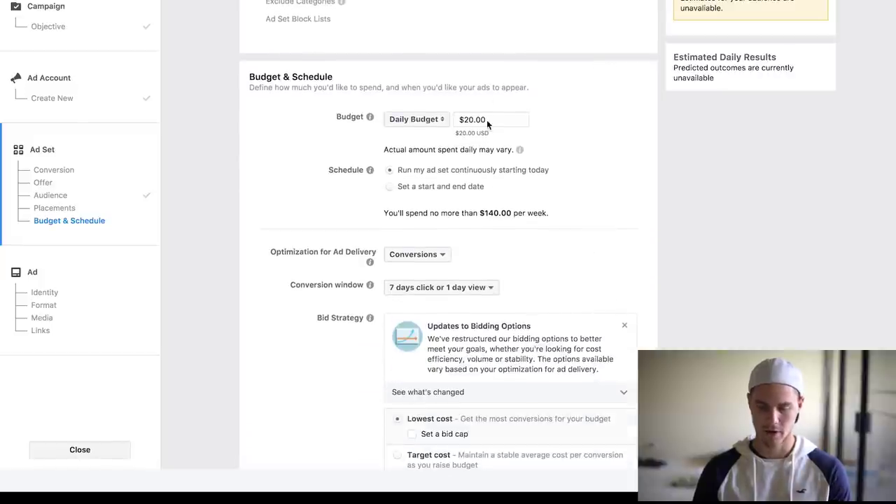
{"action": "left_click", "coordinate": [487, 120]}
{"action": "type", "text": "5"}
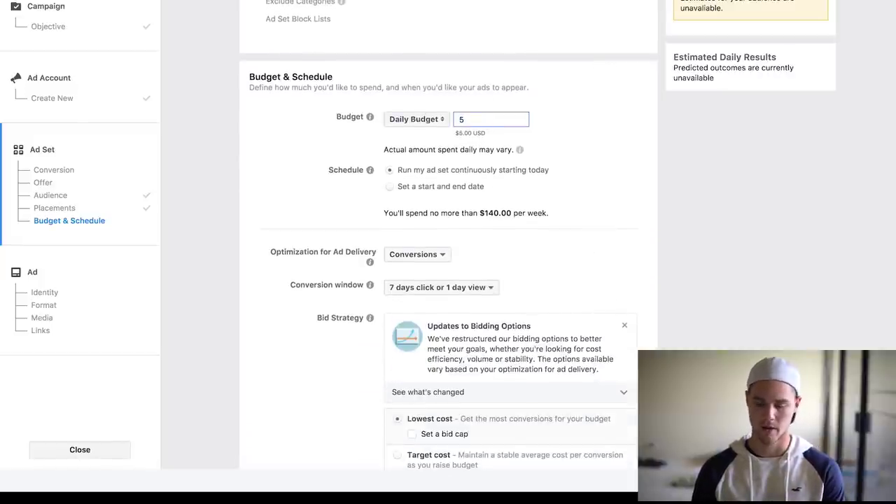
{"action": "left_click", "coordinate": [636, 108]}
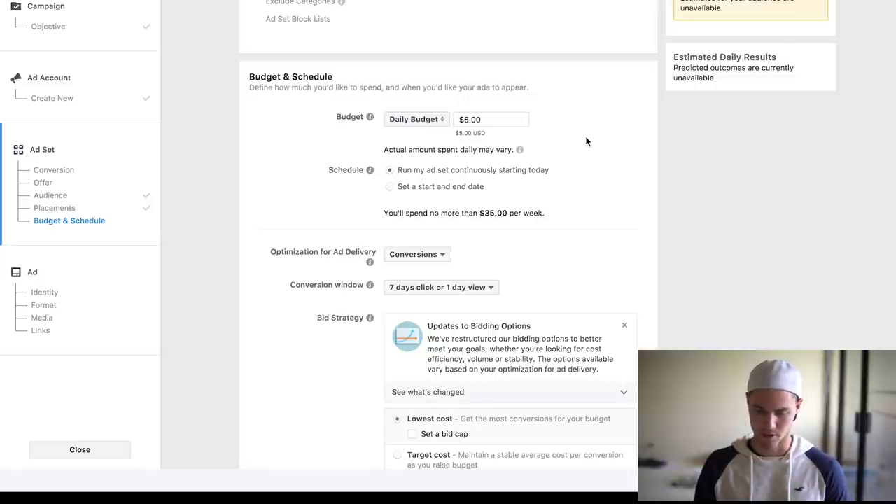
- Set the conversion window to 1 day click
{"action": "scroll", "coordinate": [368, 225], "scroll_direction": "down", "scroll_amount": 2}
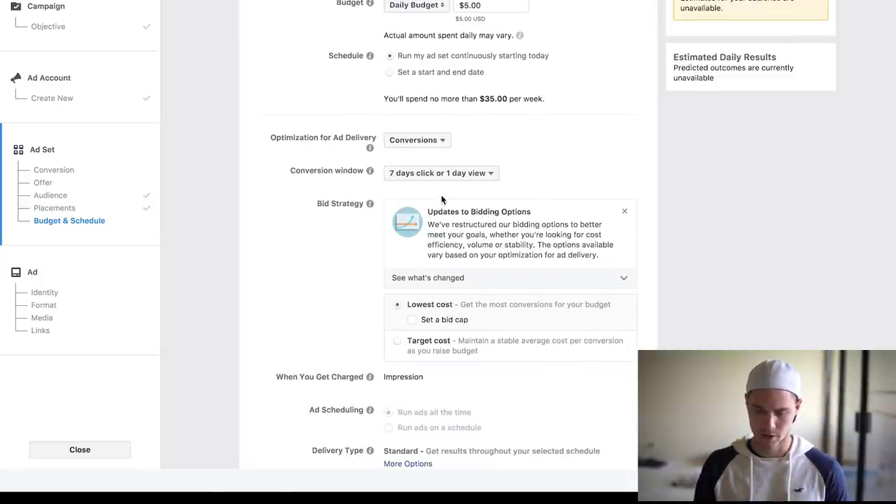
{"action": "left_click", "coordinate": [452, 174]}
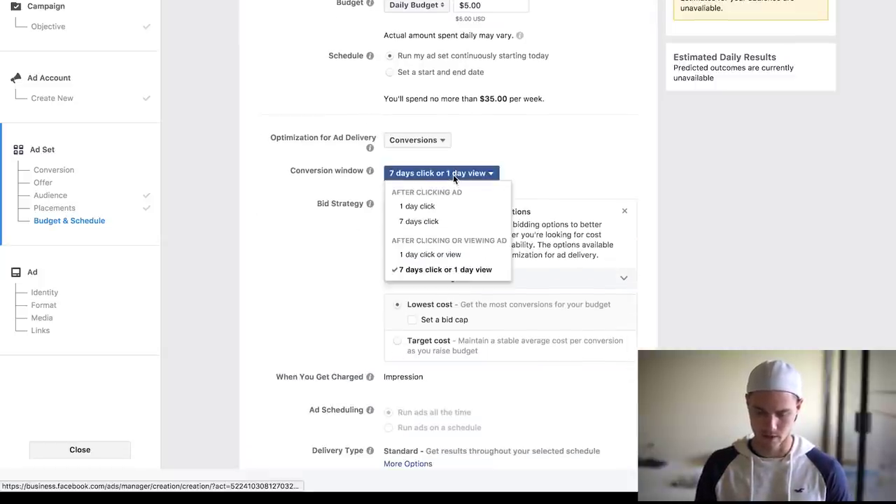
{"action": "left_click", "coordinate": [436, 206]}
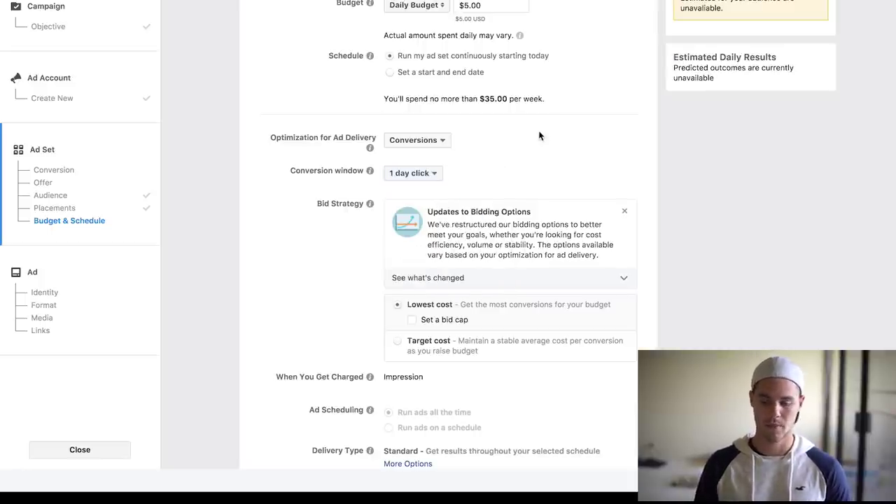
{"action": "mouse_move", "coordinate": [369, 174]}
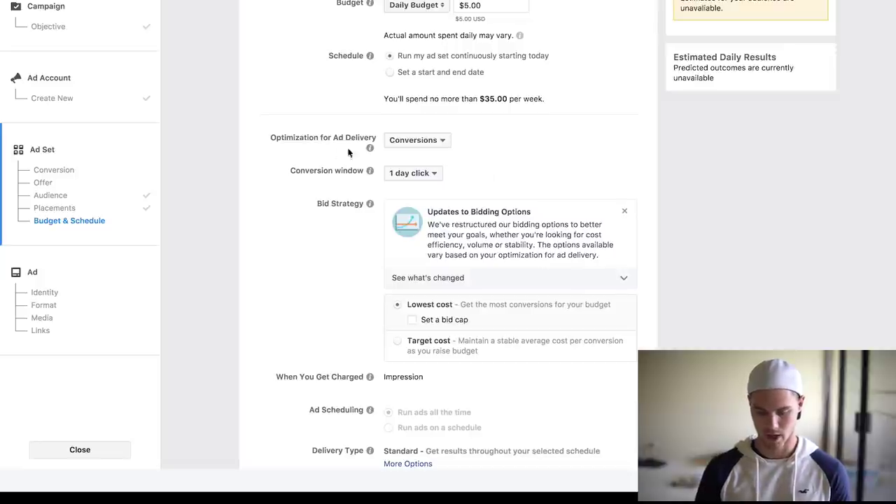
{"action": "mouse_move", "coordinate": [350, 150]}
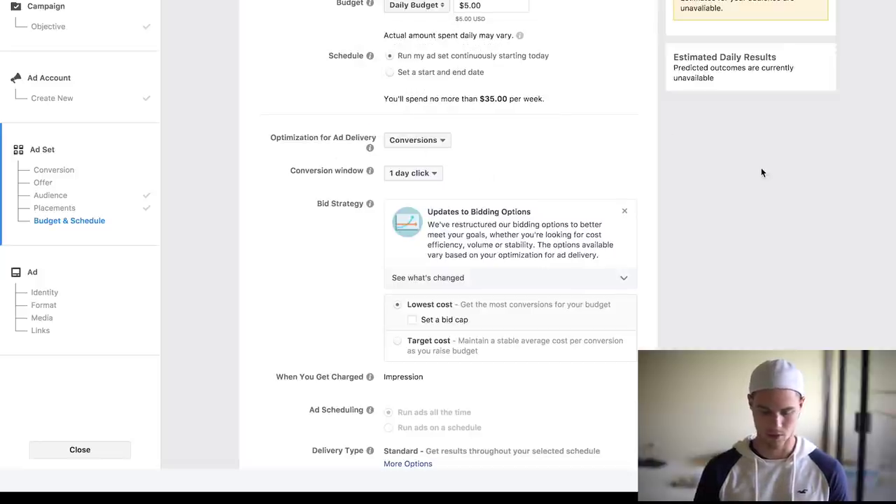
{"action": "scroll", "coordinate": [677, 254], "scroll_direction": "down", "scroll_amount": 2}
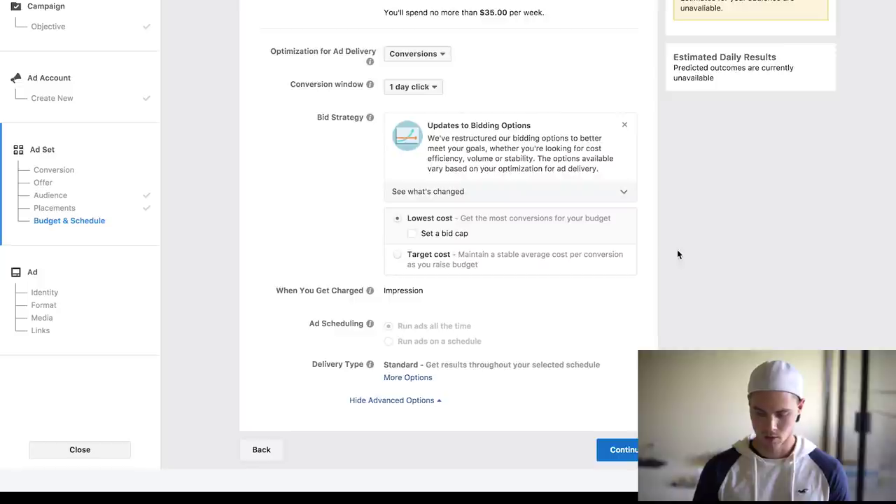
- Continue to the Single Image ad step and scroll down to the Images section
{"action": "left_click", "coordinate": [616, 450]}
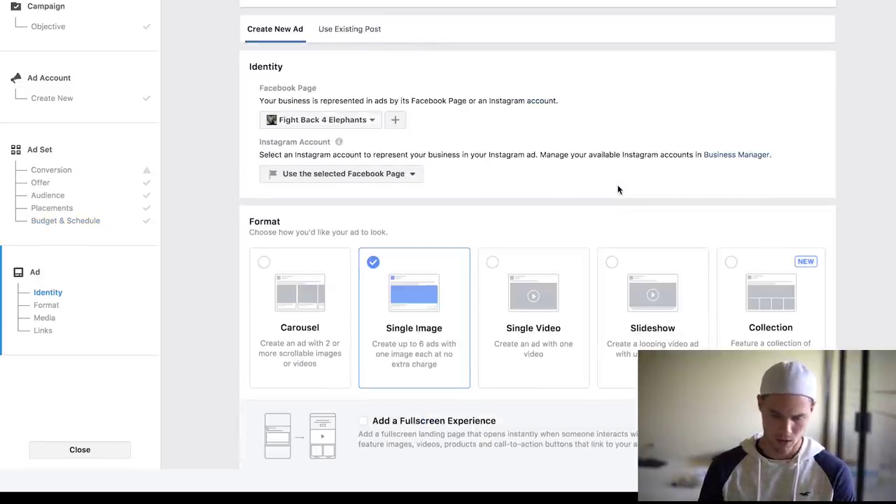
{"action": "scroll", "coordinate": [617, 189], "scroll_direction": "down", "scroll_amount": 1}
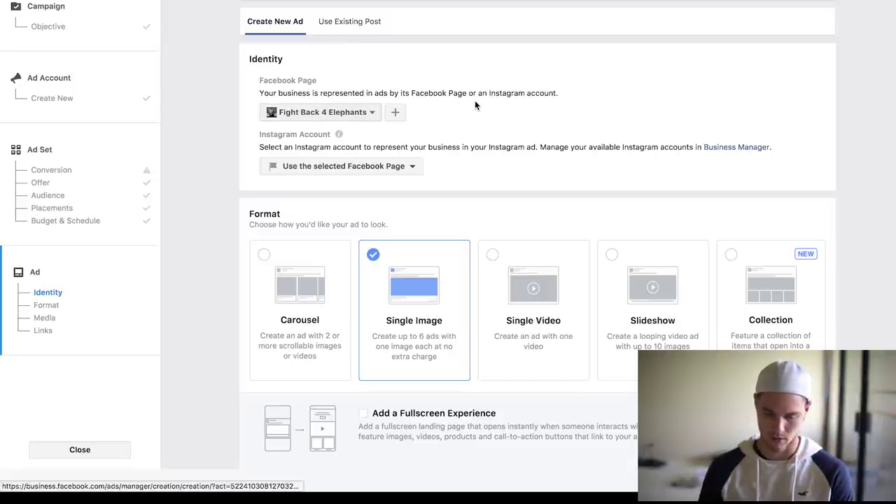
{"action": "scroll", "coordinate": [475, 104], "scroll_direction": "down", "scroll_amount": 2}
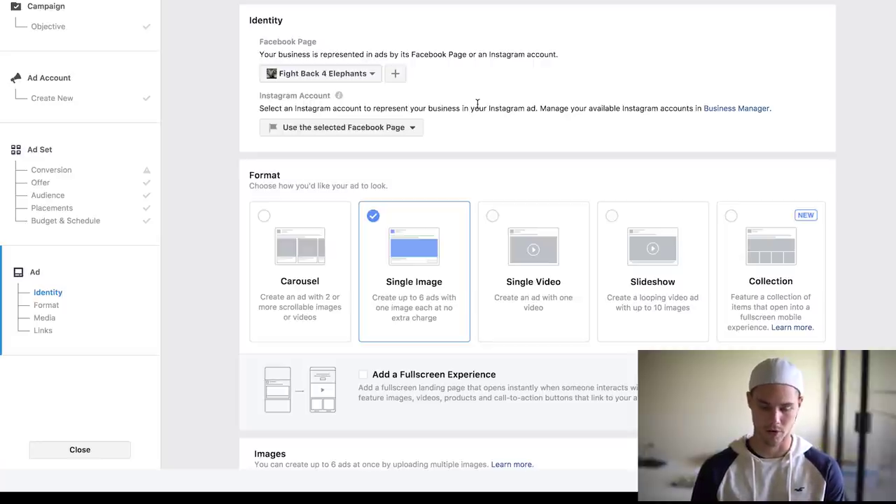
{"action": "scroll", "coordinate": [477, 105], "scroll_direction": "down", "scroll_amount": 5}
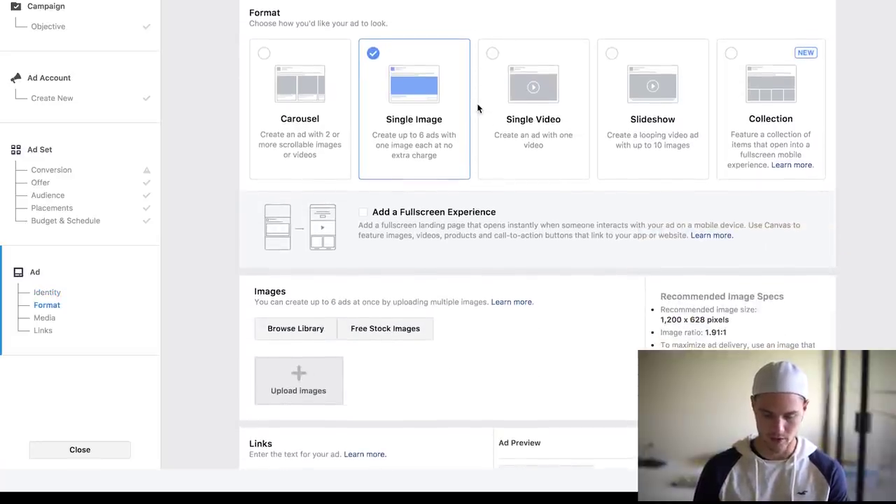
{"action": "scroll", "coordinate": [478, 108], "scroll_direction": "down", "scroll_amount": 6}
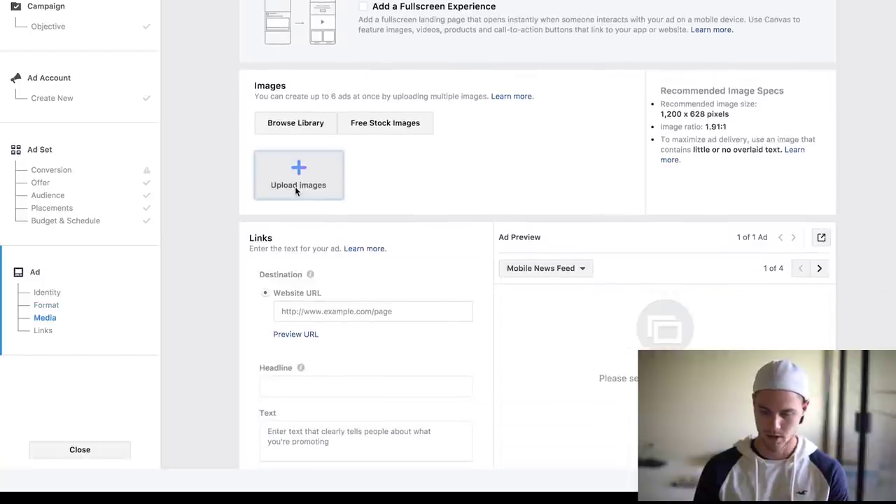
- Upload the 550 × 550 kitten JPG as the ad's image and check it in the news feed preview
{"action": "left_click", "coordinate": [294, 186]}
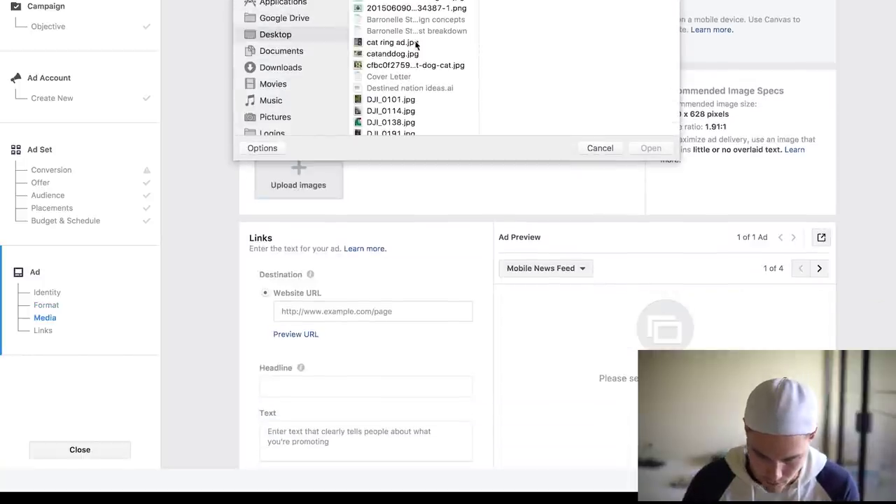
{"action": "left_click", "coordinate": [407, 2]}
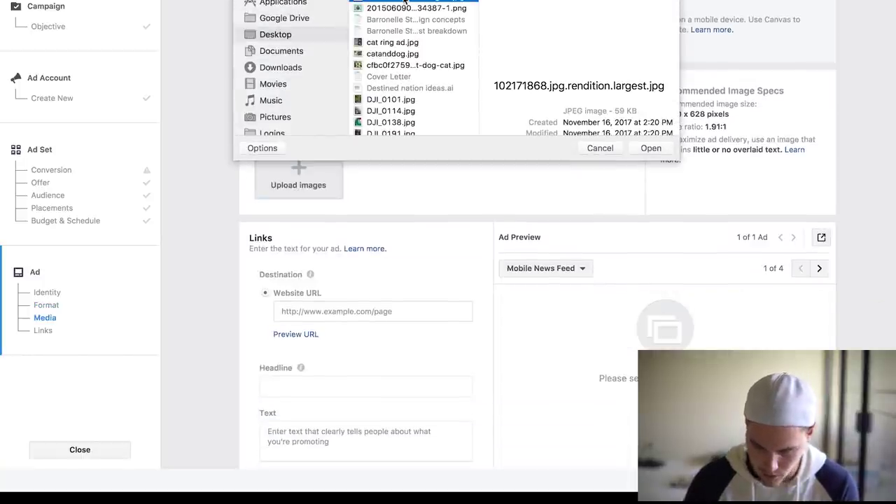
{"action": "left_click", "coordinate": [651, 148]}
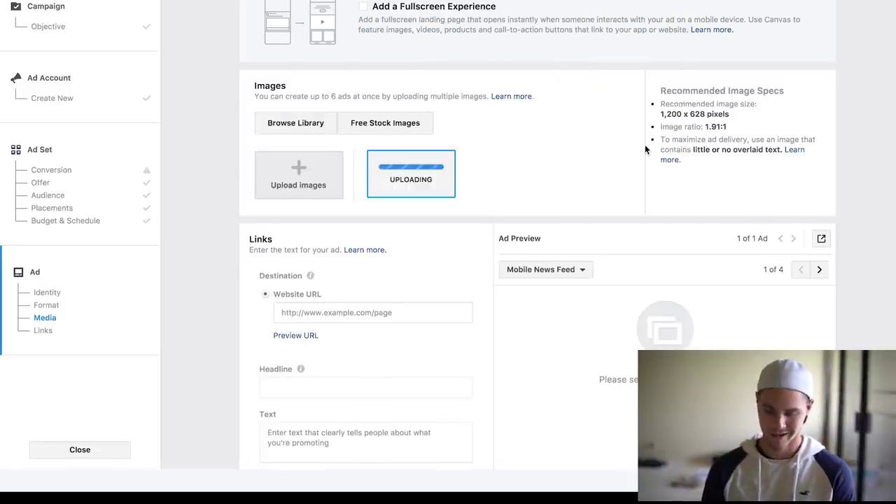
{"action": "scroll", "coordinate": [645, 149], "scroll_direction": "down", "scroll_amount": 1}
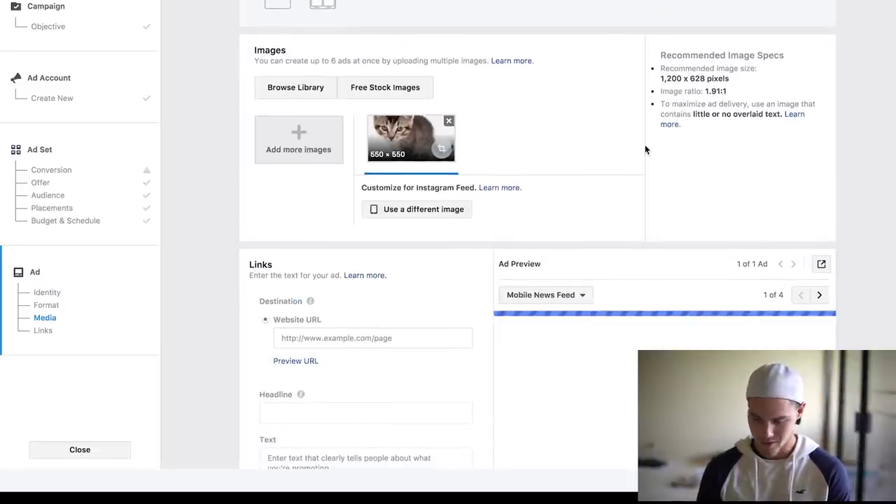
{"action": "scroll", "coordinate": [645, 145], "scroll_direction": "down", "scroll_amount": 3}
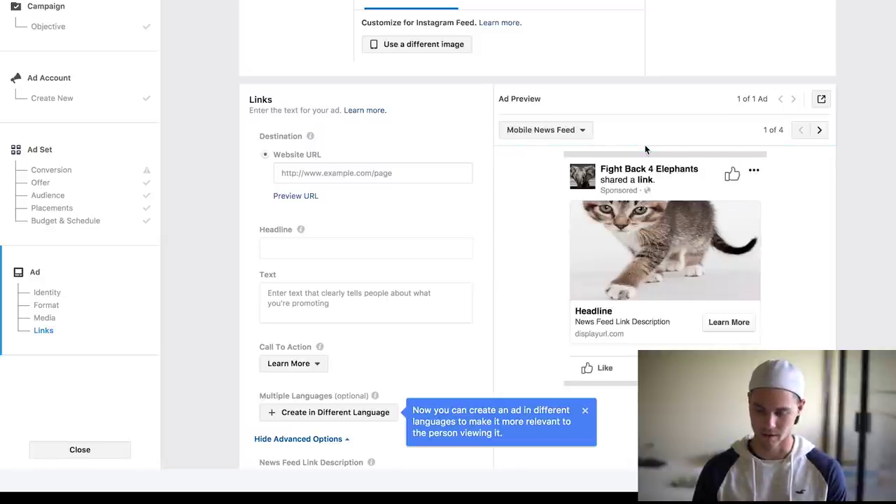
{"action": "scroll", "coordinate": [649, 215], "scroll_direction": "up", "scroll_amount": 1}
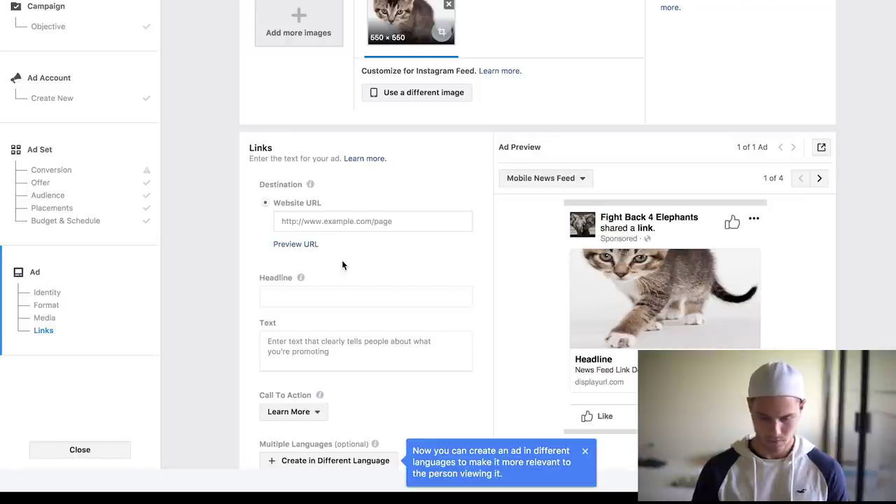
{"action": "left_click", "coordinate": [325, 221]}
{"action": "scroll", "coordinate": [325, 222], "scroll_direction": "down", "scroll_amount": 1}
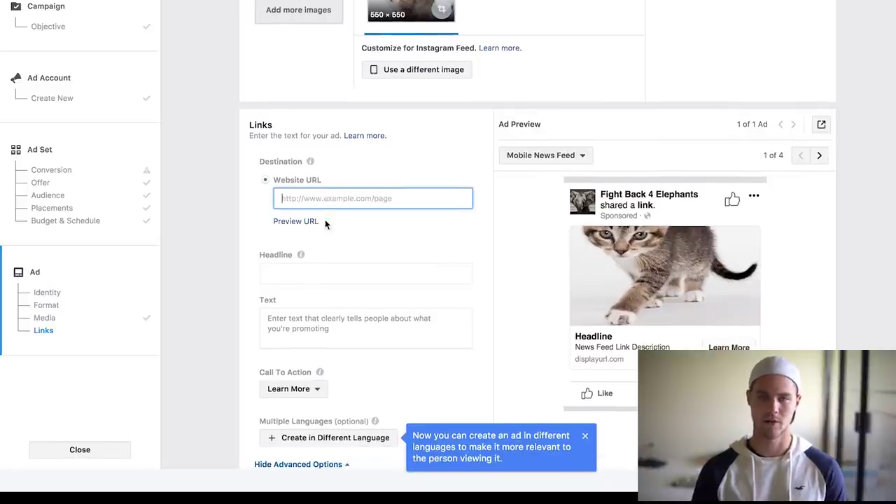
{"action": "scroll", "coordinate": [325, 222], "scroll_direction": "down", "scroll_amount": 1}
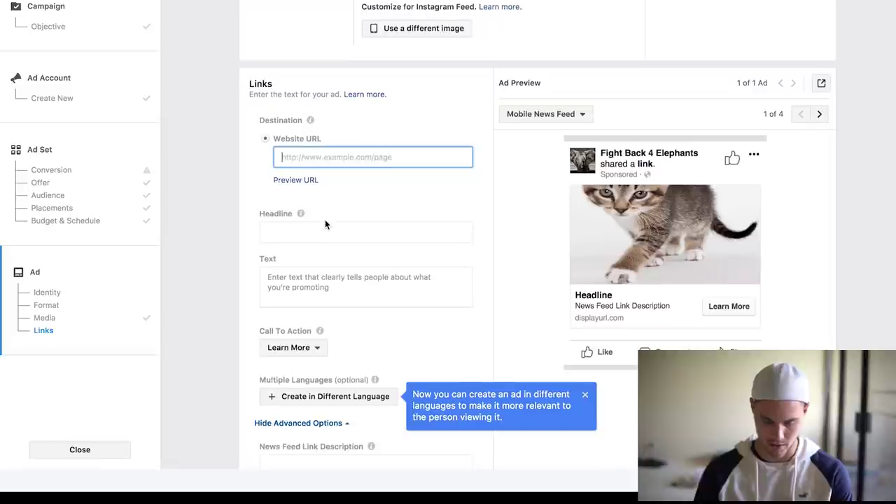
{"action": "type", "text": "www.nike.com"}
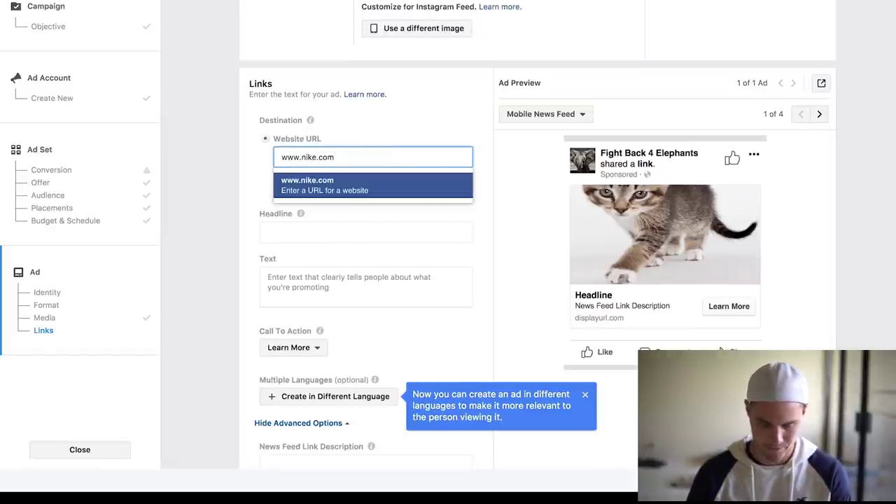
{"action": "left_click", "coordinate": [319, 231]}
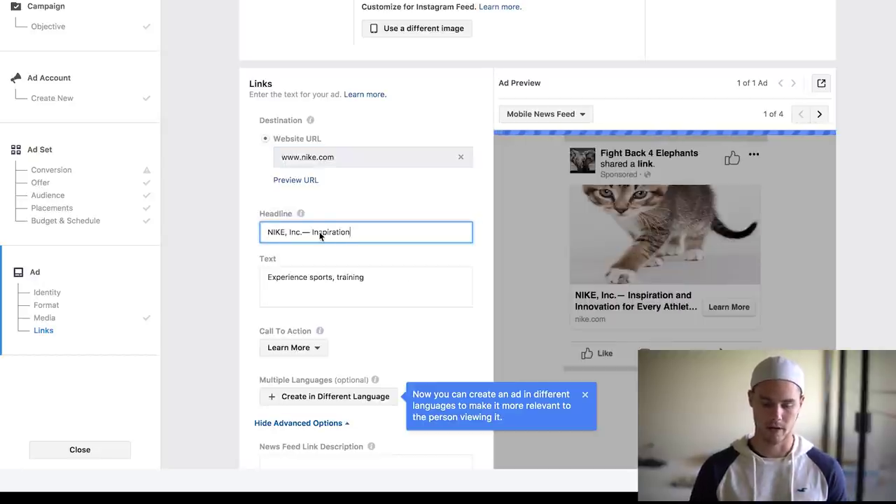
- Replace the auto-filled headline with 'Today Only 100% FREE'
{"action": "triple_click", "coordinate": [320, 232]}
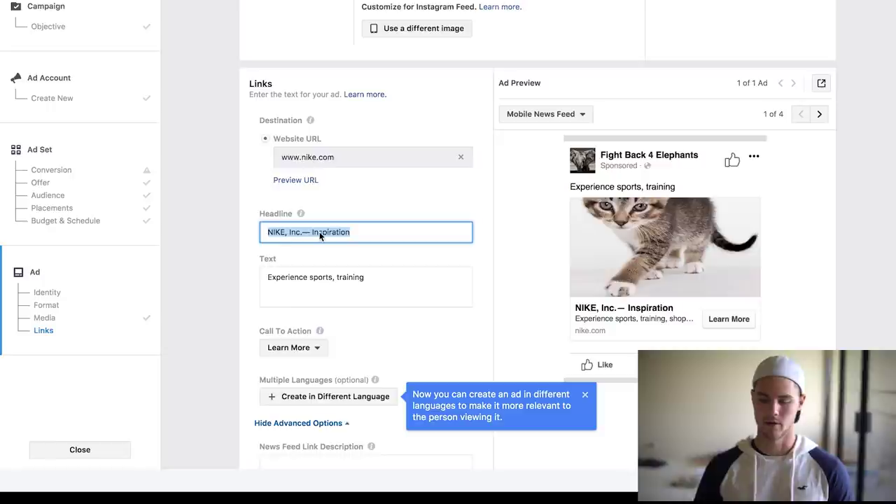
{"action": "key", "text": "BackSpace"}
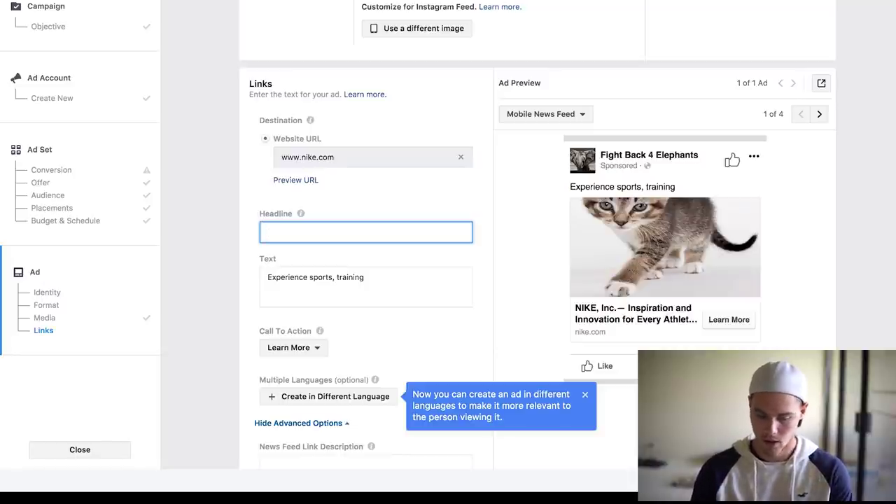
{"action": "type", "text": "Today"}
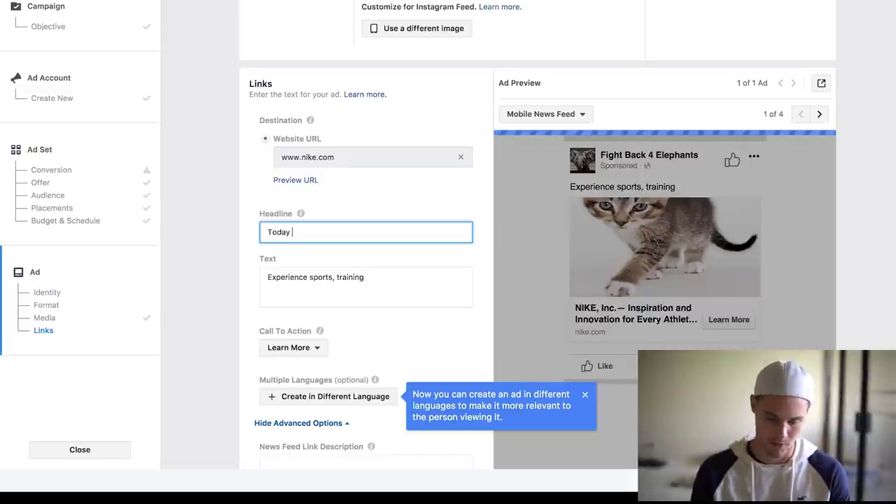
{"action": "type", "text": " Only"}
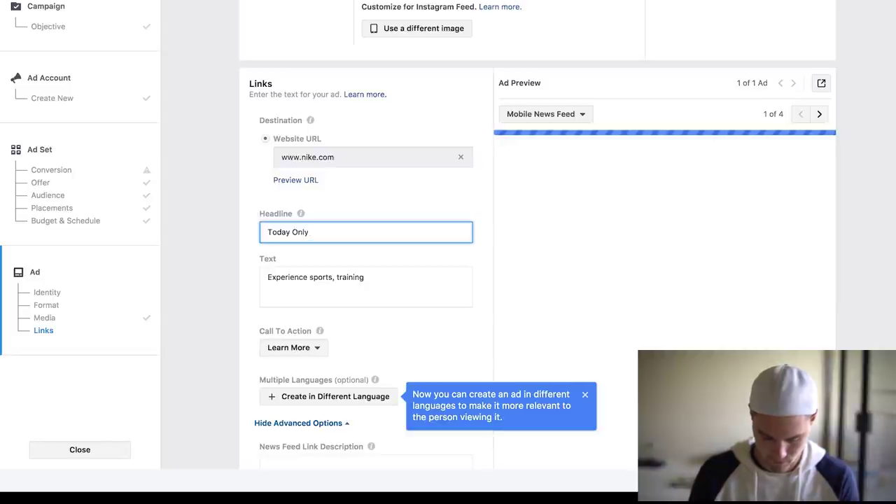
{"action": "type", "text": " 100"}
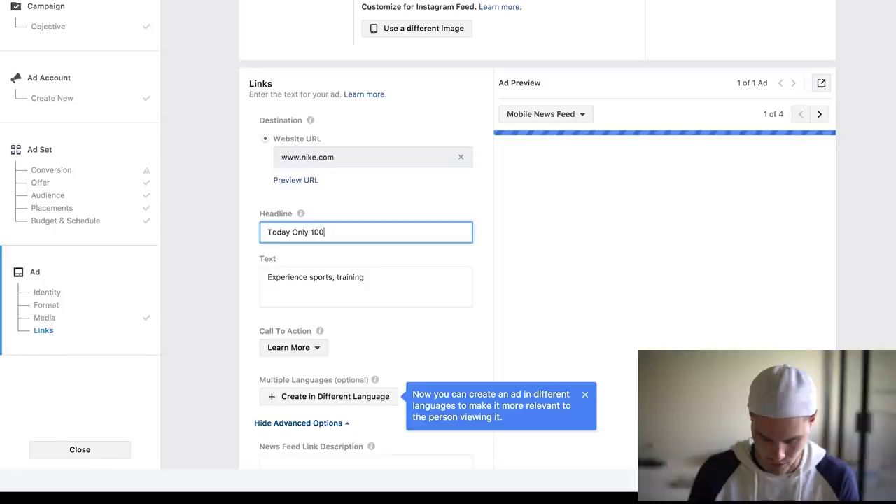
{"action": "type", "text": "% FRE"}
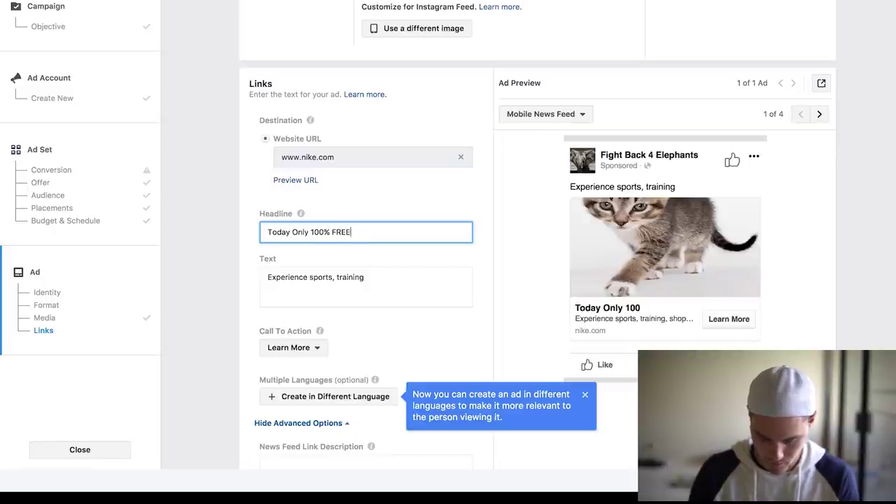
{"action": "type", "text": "E"}
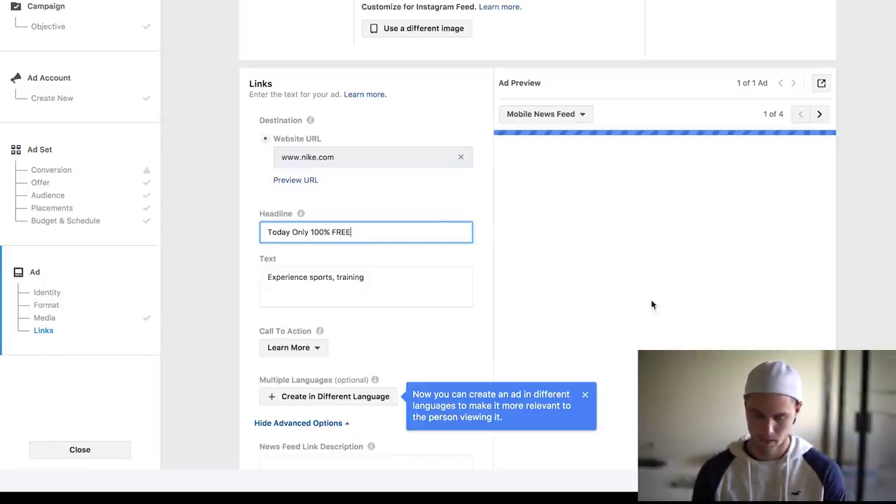
- Replace the ad text with 'Get your cute kitten 100% FREE Today only ... Just pay shipping and handling.'
{"action": "left_click", "coordinate": [383, 280]}
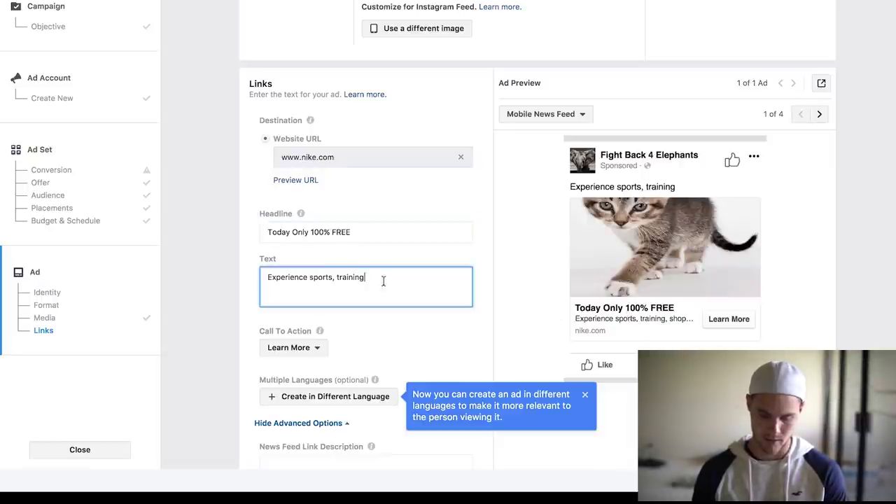
{"action": "left_click_drag", "start_coordinate": [383, 281], "coordinate": [236, 262]}
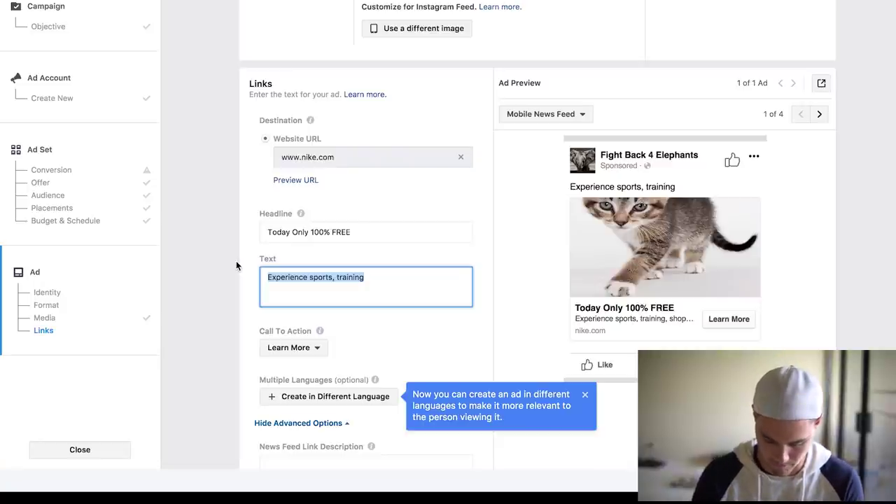
{"action": "type", "text": "Get your"}
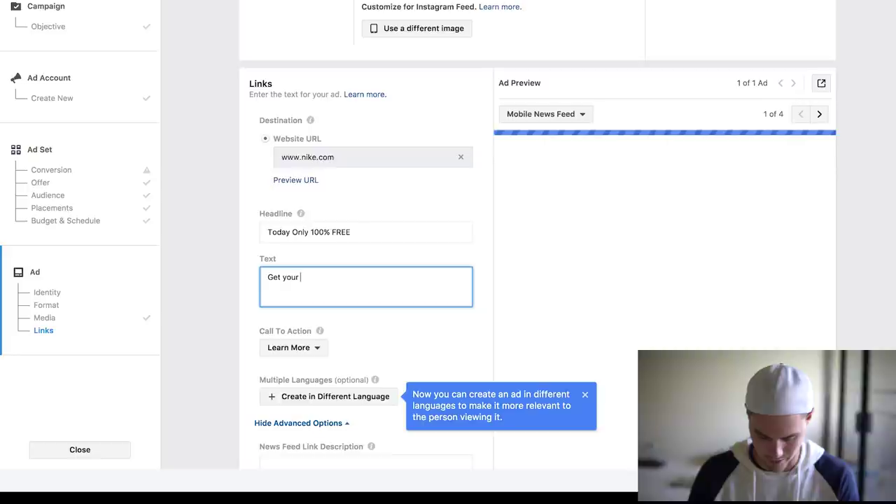
{"action": "type", "text": "cute kitt"}
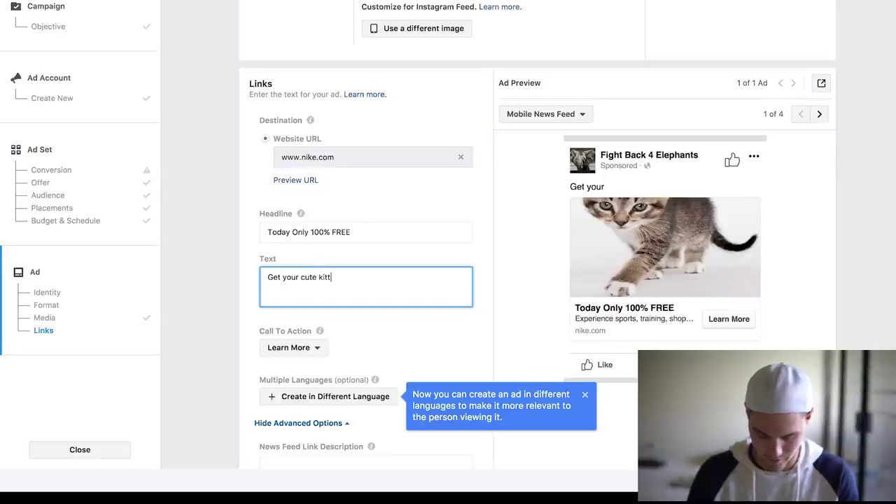
{"action": "type", "text": "en 100%"}
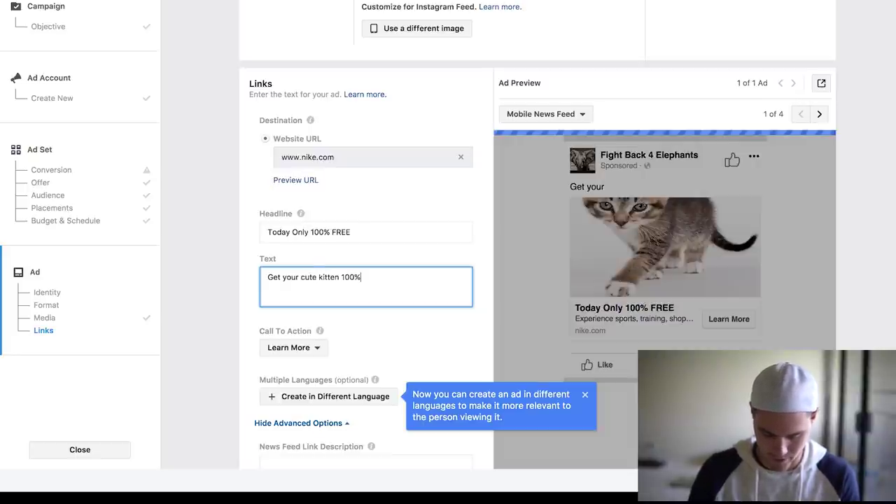
{"action": "type", "text": " FREE To"}
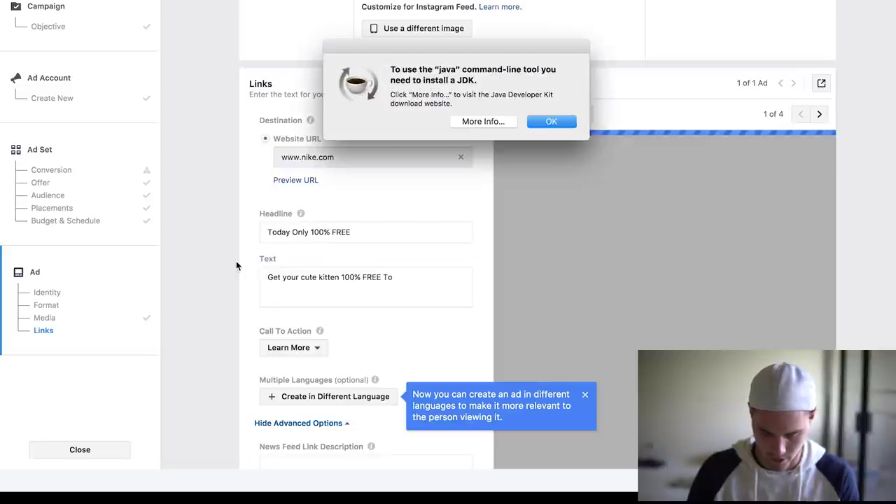
{"action": "key", "text": "Return"}
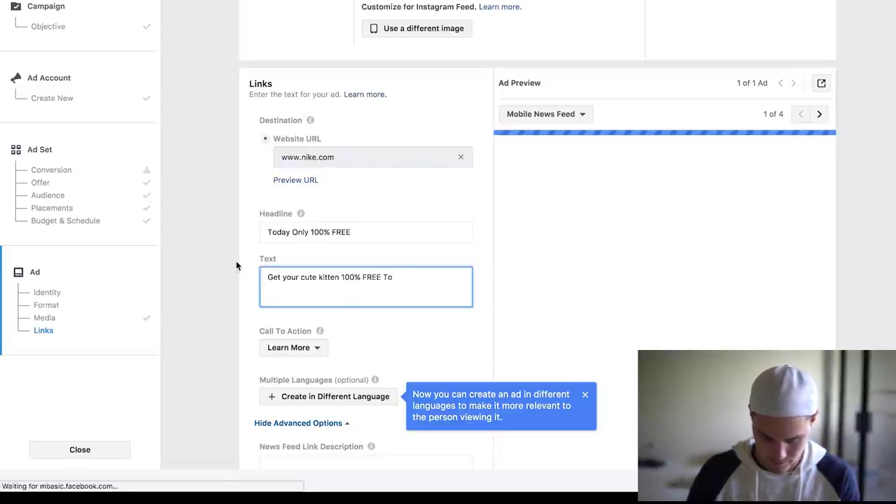
{"action": "type", "text": "day only "}
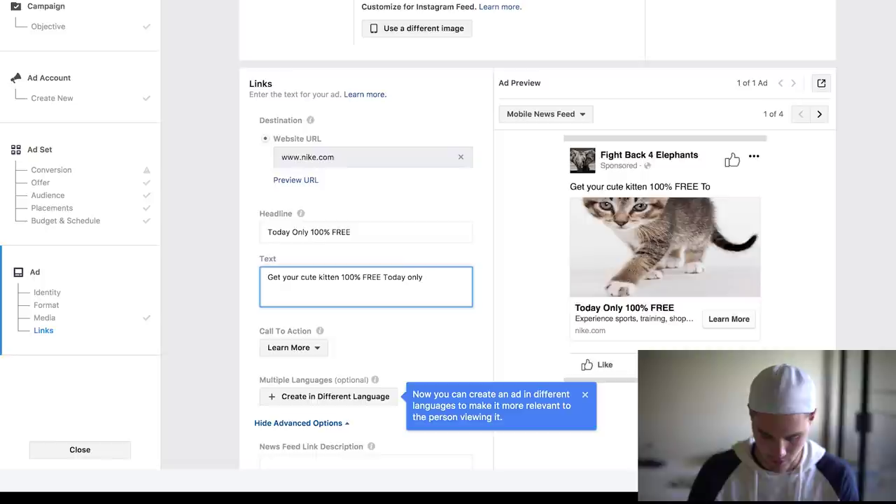
{"action": "type", "text": "."}
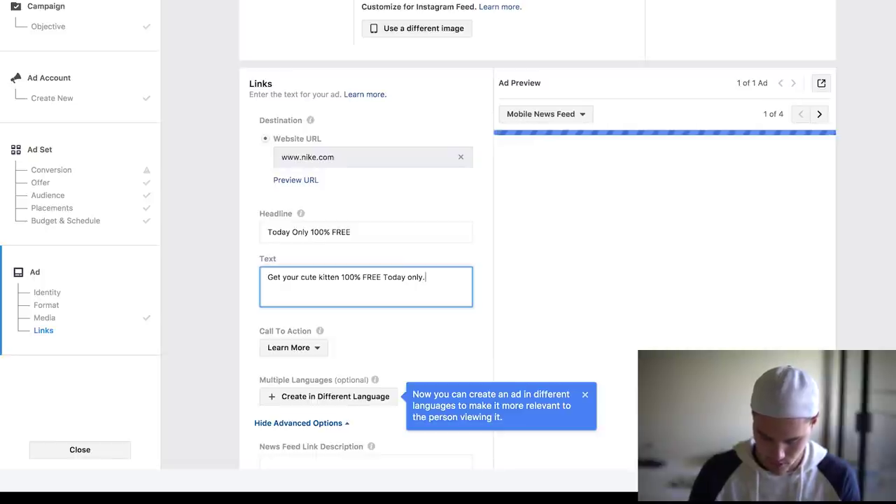
{"action": "type", "text": ".. Just"}
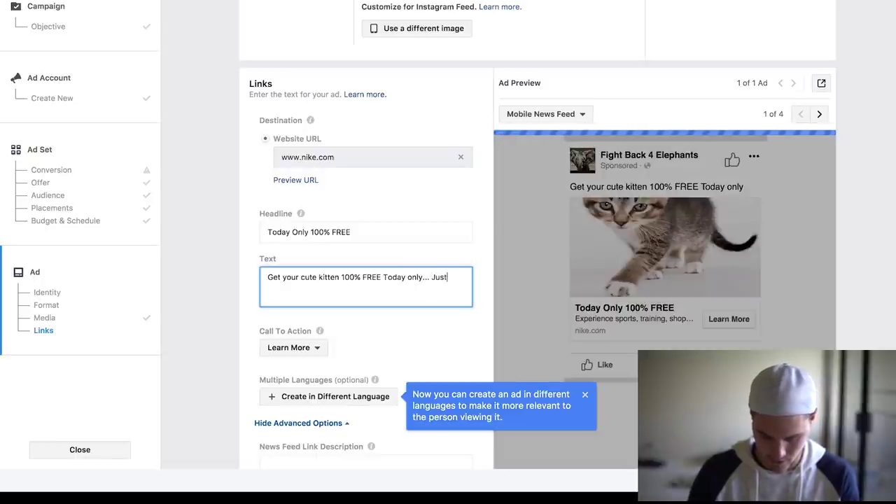
{"action": "type", "text": " pay shipp"}
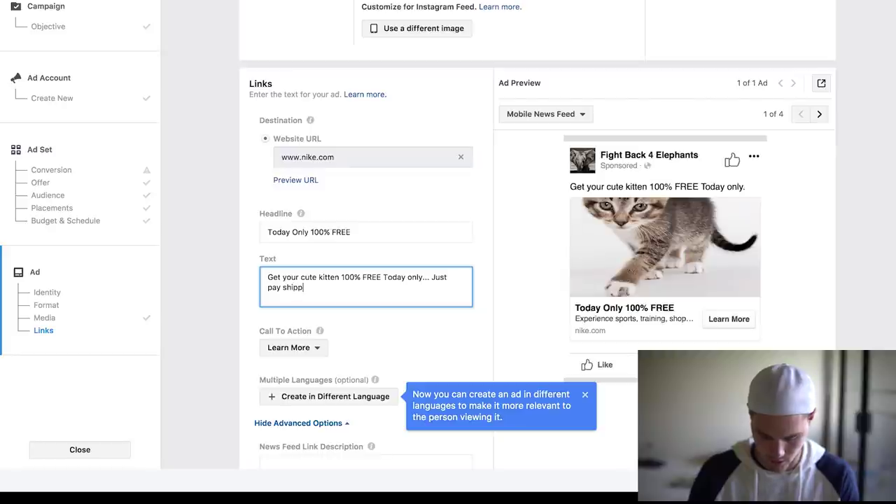
{"action": "type", "text": "ing and hand"}
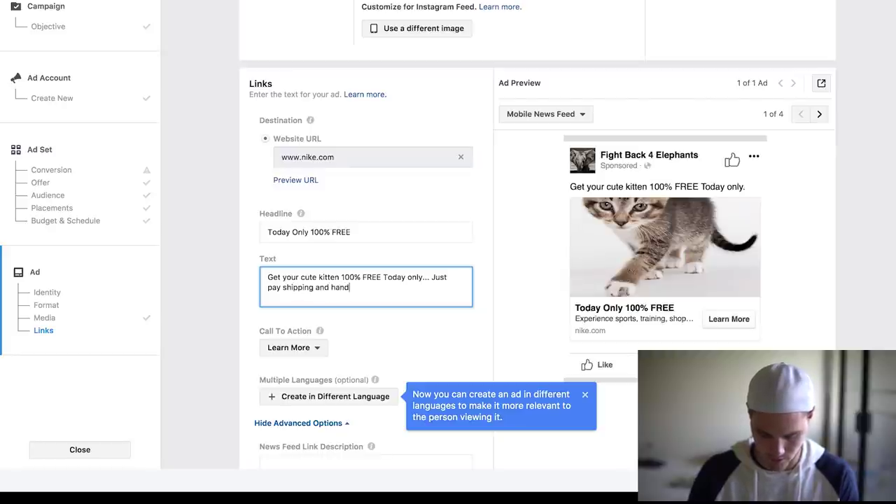
{"action": "type", "text": "eling"}
{"action": "key", "text": "BackSpace"}
{"action": "key", "text": "BackSpace"}
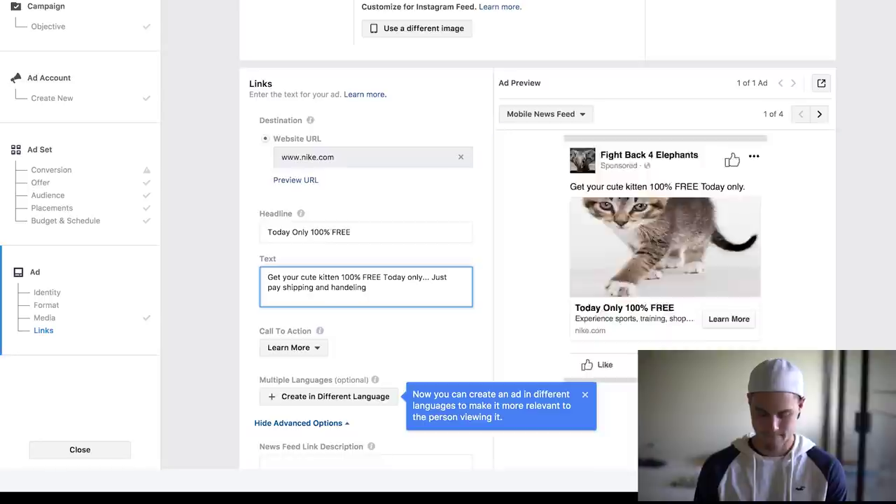
{"action": "key", "text": "BackSpace"}
{"action": "key", "text": "BackSpace"}
{"action": "key", "text": "BackSpace"}
{"action": "type", "text": "li"}
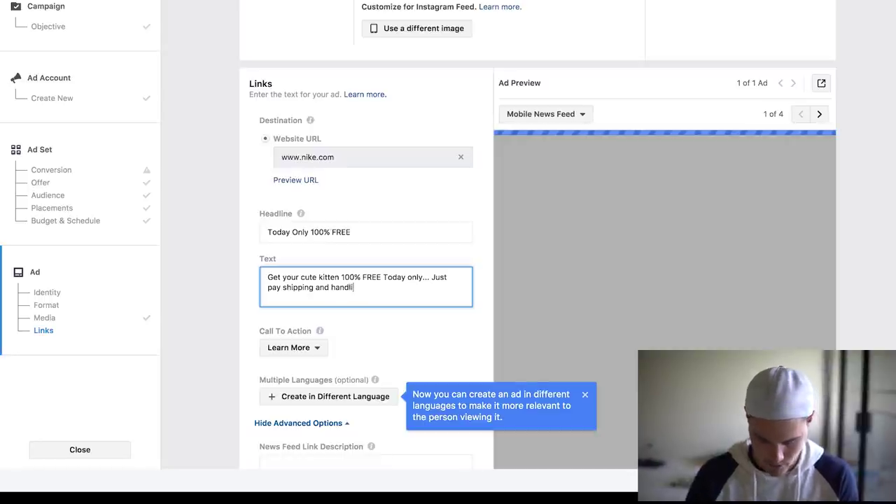
{"action": "type", "text": "ng."}
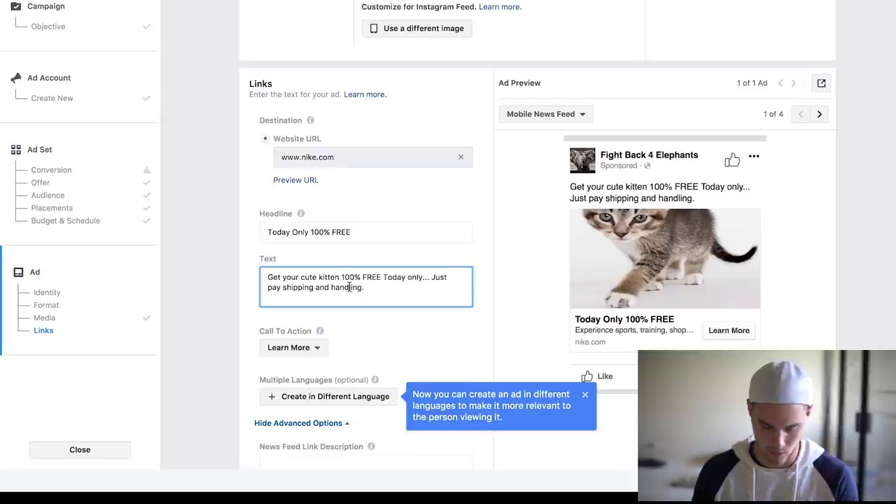
- Add a new line: 'Supply is limited so get yours before we run out'
{"action": "key", "text": "Return"}
{"action": "type", "text": "Su"}
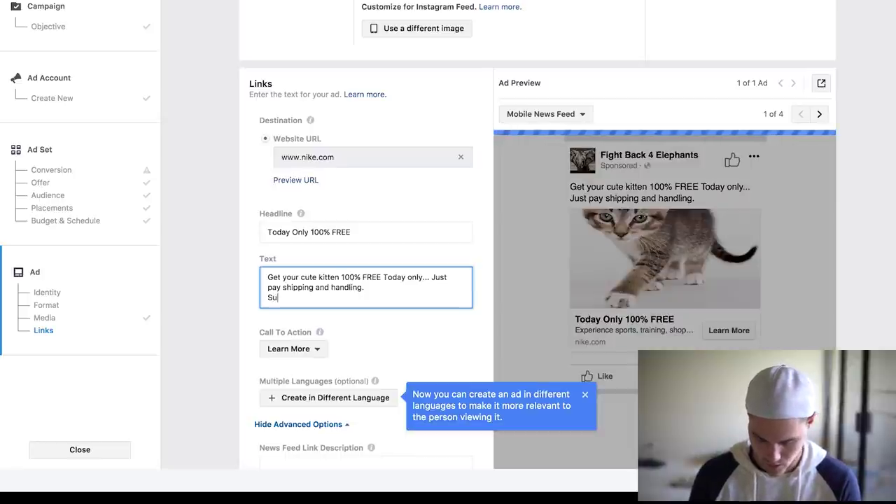
{"action": "key", "text": "BackSpace"}
{"action": "key", "text": "BackSpace"}
{"action": "type", "text": "S"}
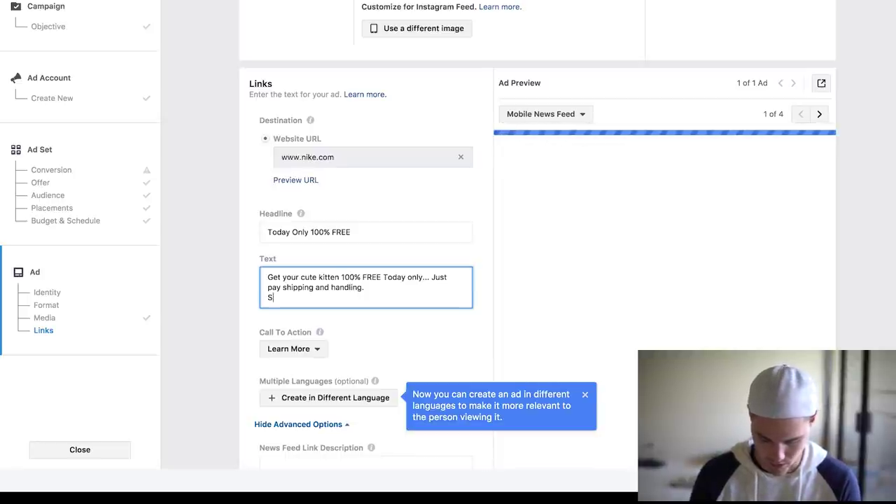
{"action": "type", "text": "upply is "}
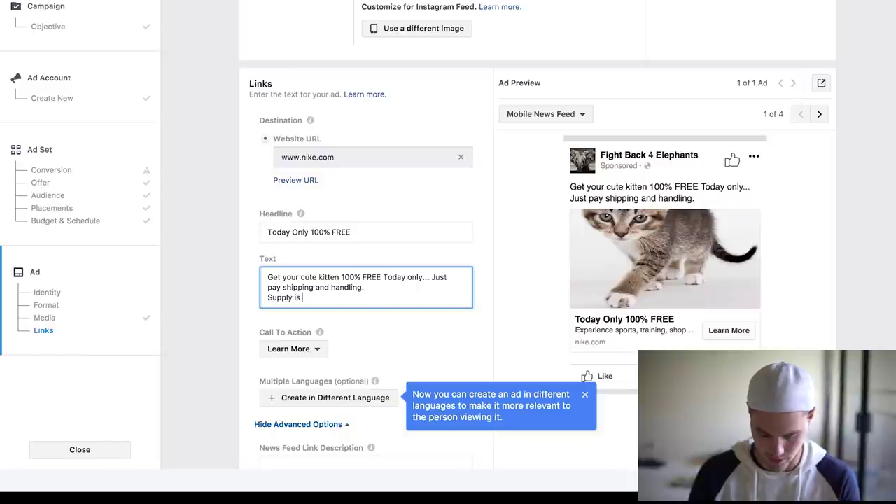
{"action": "type", "text": "limited so "}
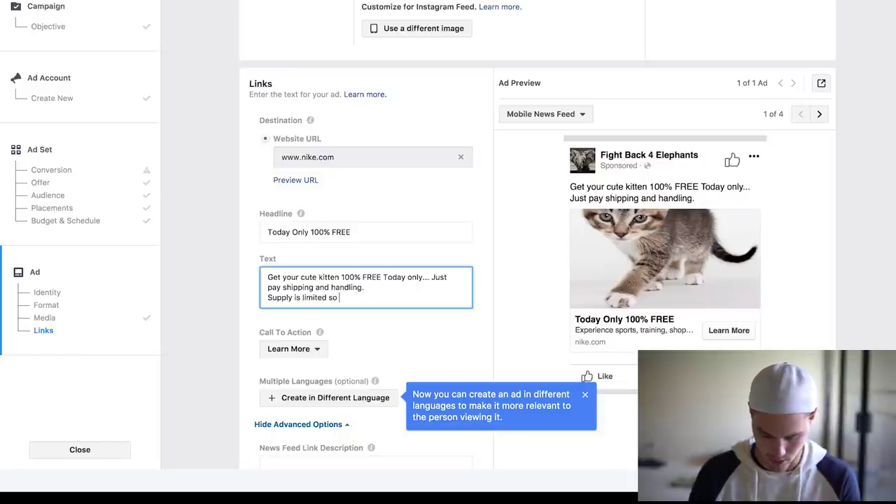
{"action": "type", "text": "ge"}
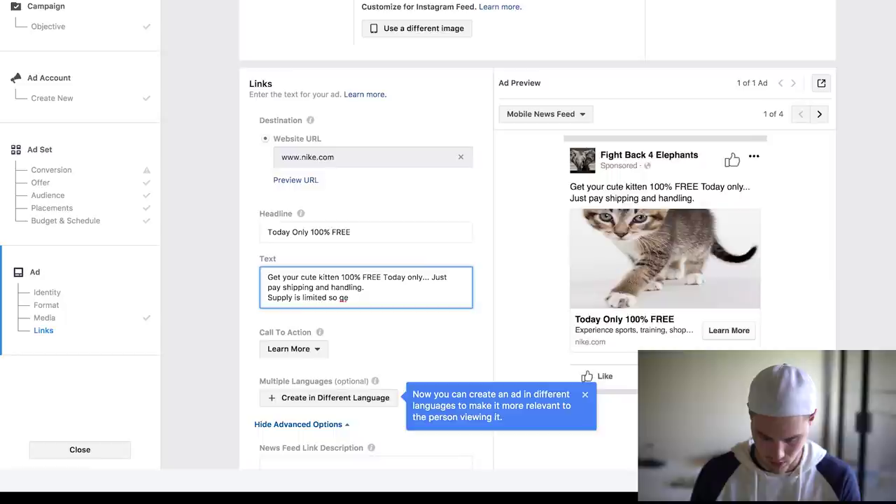
{"action": "type", "text": "t yours "}
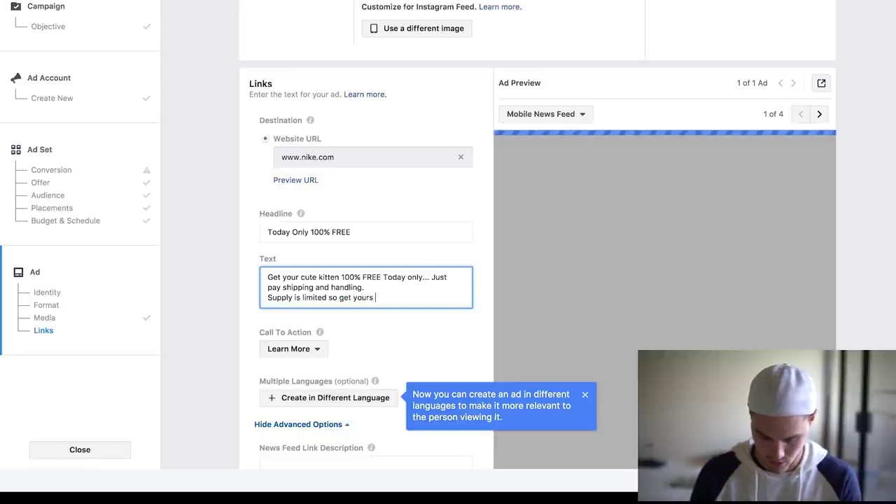
{"action": "type", "text": "before "}
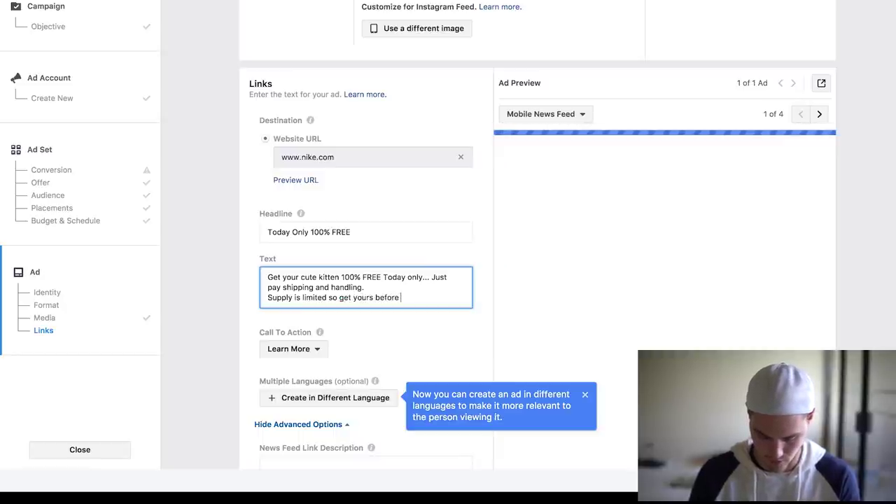
{"action": "type", "text": "we run "}
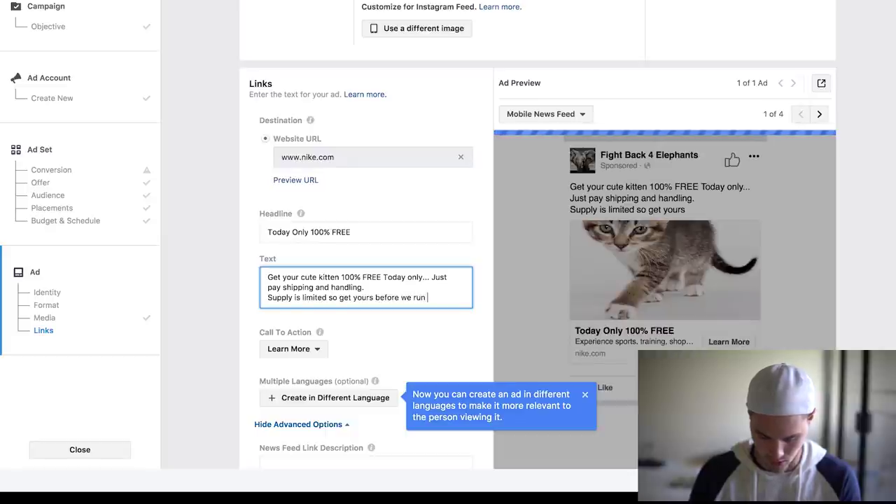
{"action": "type", "text": "out"}
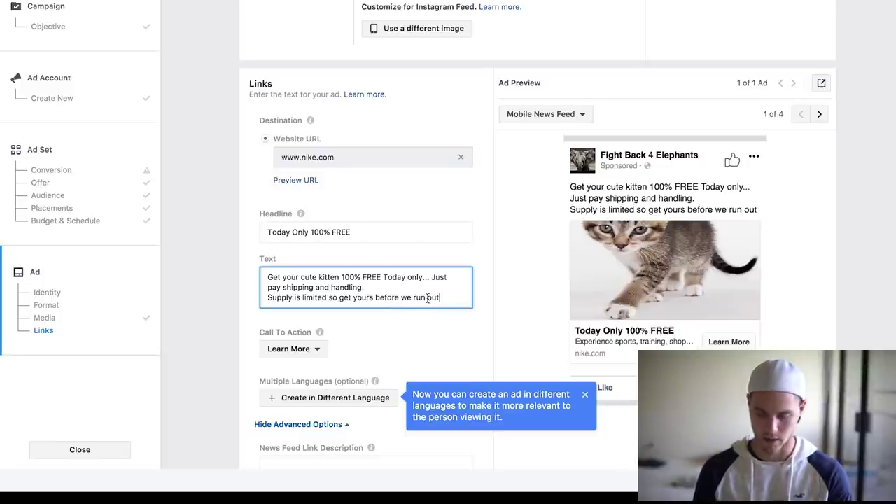
{"action": "key", "text": "Return"}
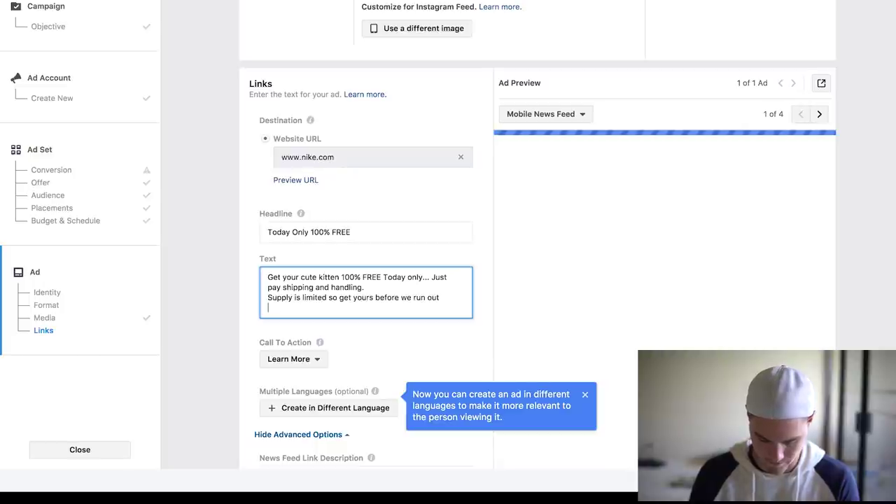
{"action": "type", "text": "Get "}
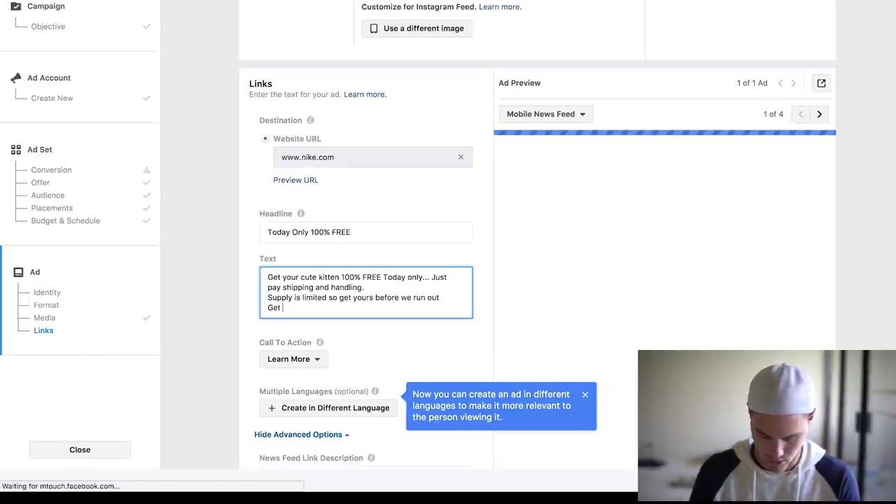
{"action": "type", "text": "yours Here"}
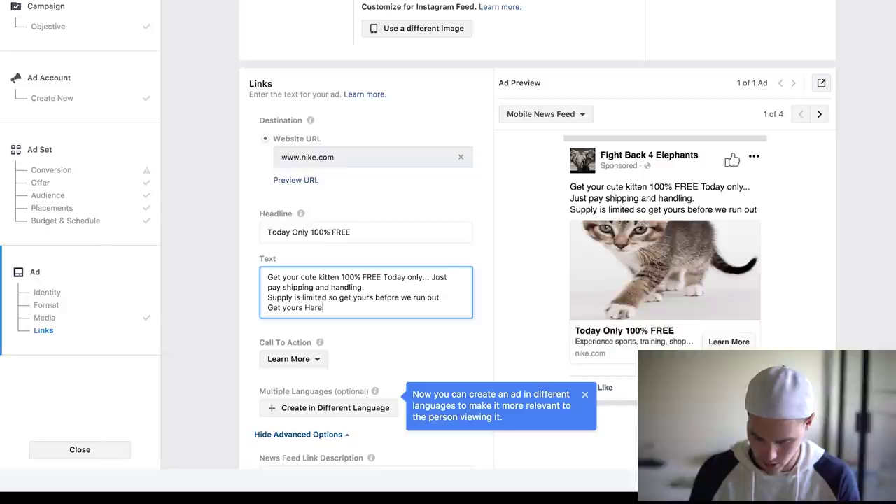
{"action": "type", "text": " =>"}
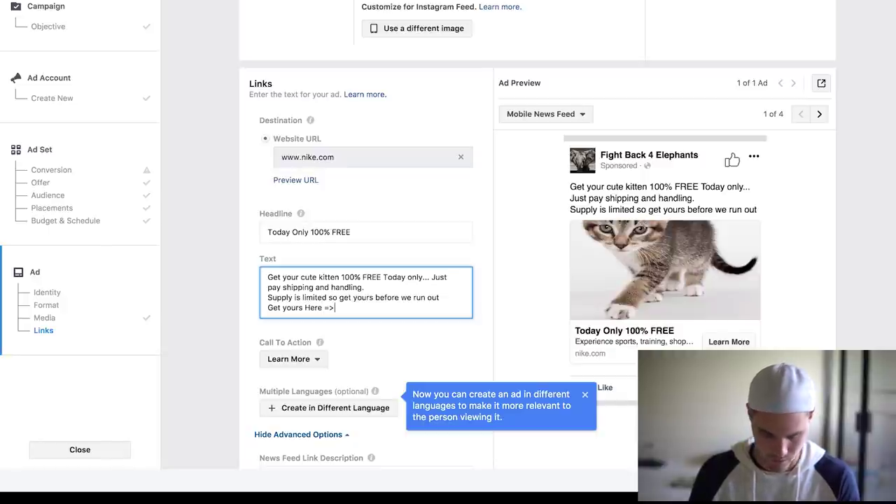
{"action": "type", "text": " www"}
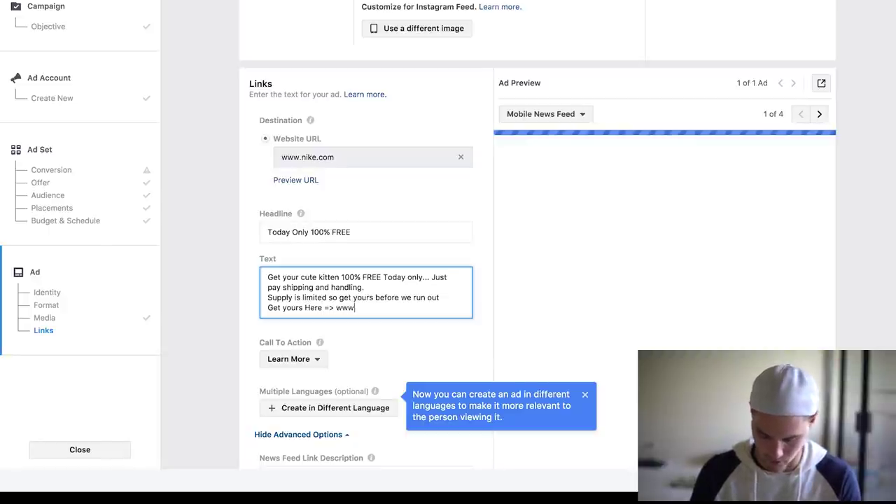
{"action": "type", "text": ".nike.com"}
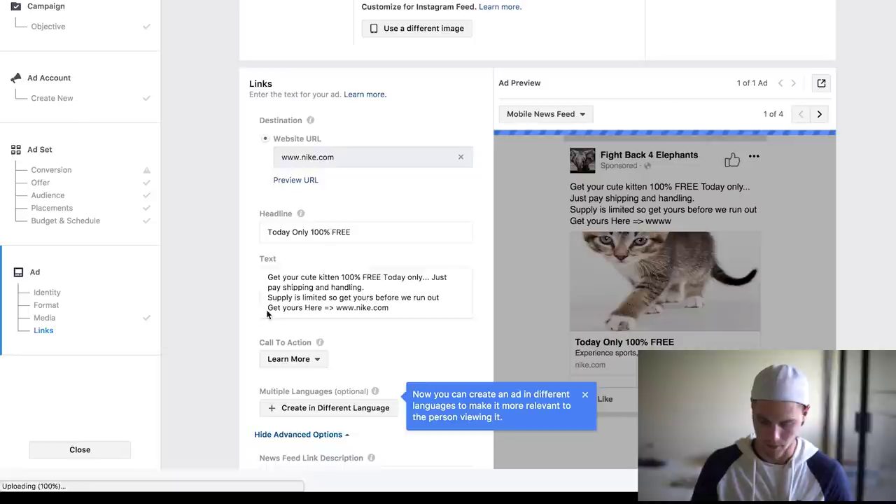
{"action": "key", "text": "Return"}
{"action": "left_click", "coordinate": [267, 307]}
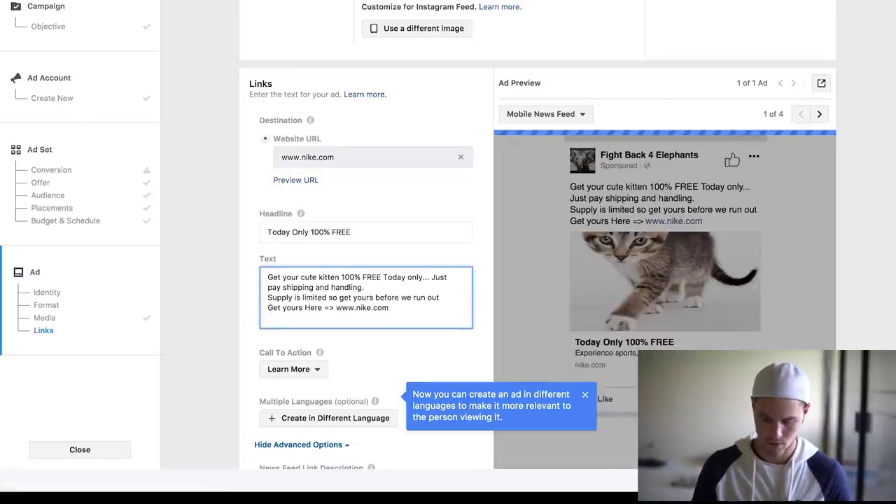
{"action": "key", "text": "Return"}
{"action": "left_click", "coordinate": [267, 297]}
{"action": "key", "text": "Return"}
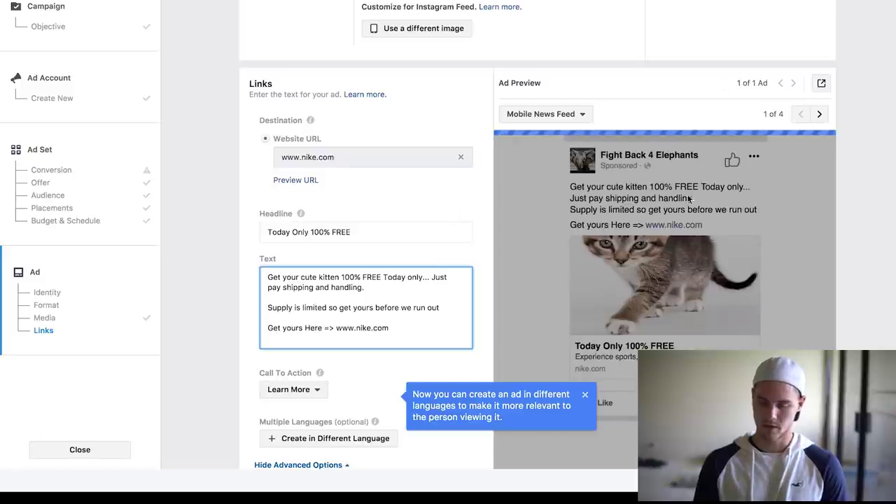
{"action": "left_click_drag", "start_coordinate": [393, 327], "coordinate": [244, 327]}
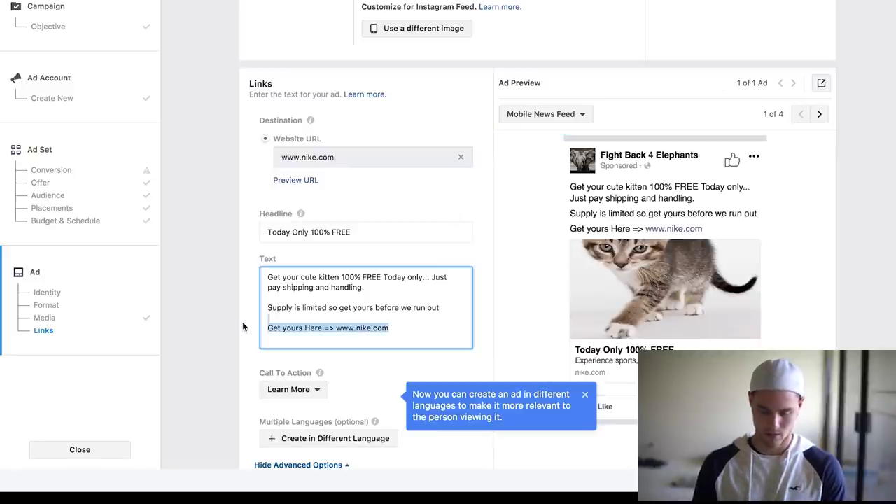
{"action": "key", "text": "ctrl+c"}
{"action": "left_click", "coordinate": [402, 327]}
{"action": "key", "text": "Return"}
{"action": "key", "text": "Return"}
{"action": "key", "text": "ctrl+v"}
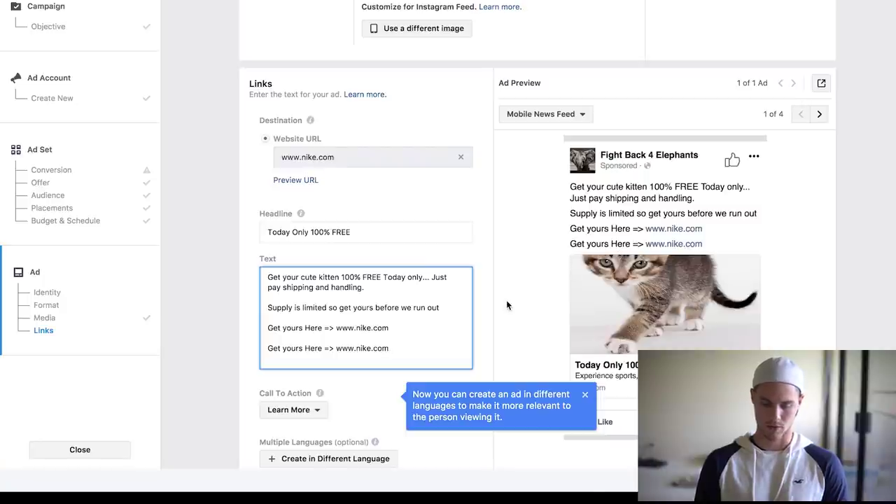
{"action": "scroll", "coordinate": [506, 299], "scroll_direction": "down", "scroll_amount": 2}
- Change the call-to-action button from Learn More to Shop Now
{"action": "left_click", "coordinate": [319, 264]}
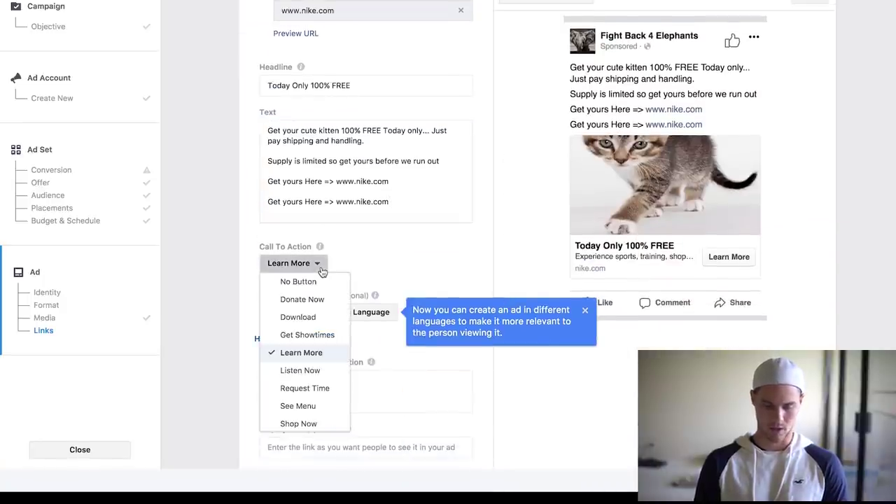
{"action": "scroll", "coordinate": [315, 392], "scroll_direction": "down", "scroll_amount": 2}
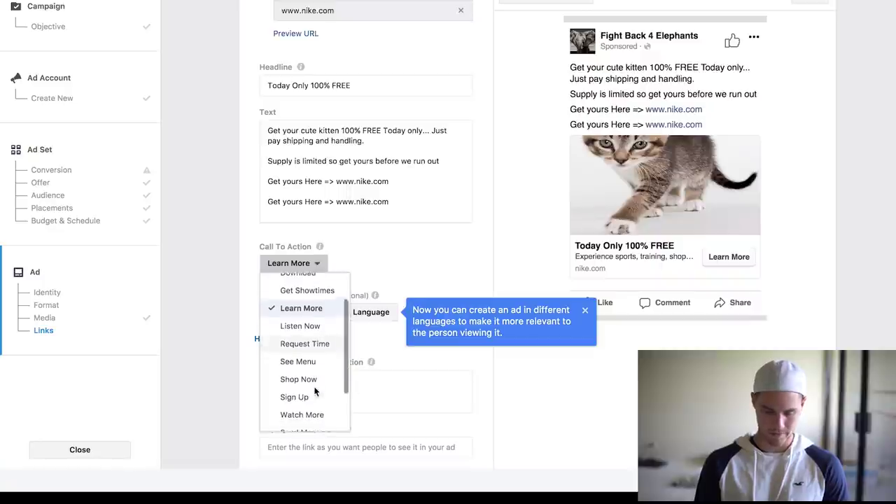
{"action": "left_click", "coordinate": [310, 374]}
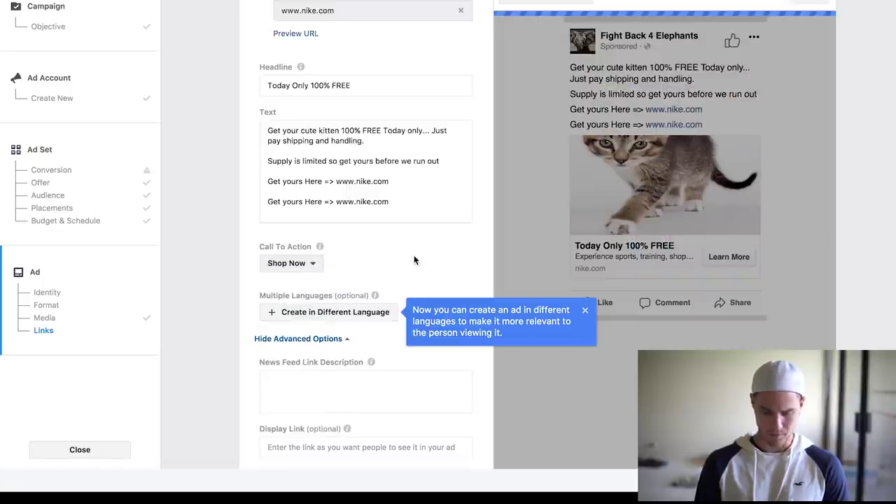
{"action": "scroll", "coordinate": [413, 255], "scroll_direction": "down", "scroll_amount": 1}
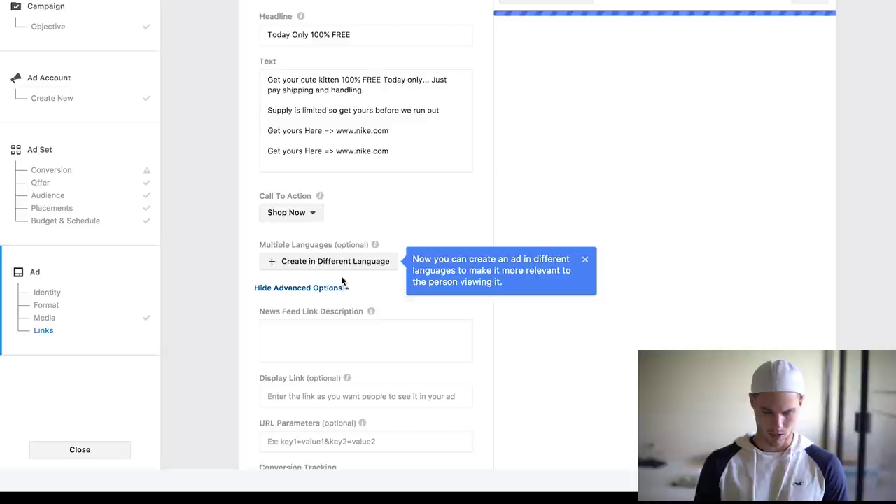
- Close the Multiple Languages tip next to the link description fields
{"action": "left_click", "coordinate": [308, 327]}
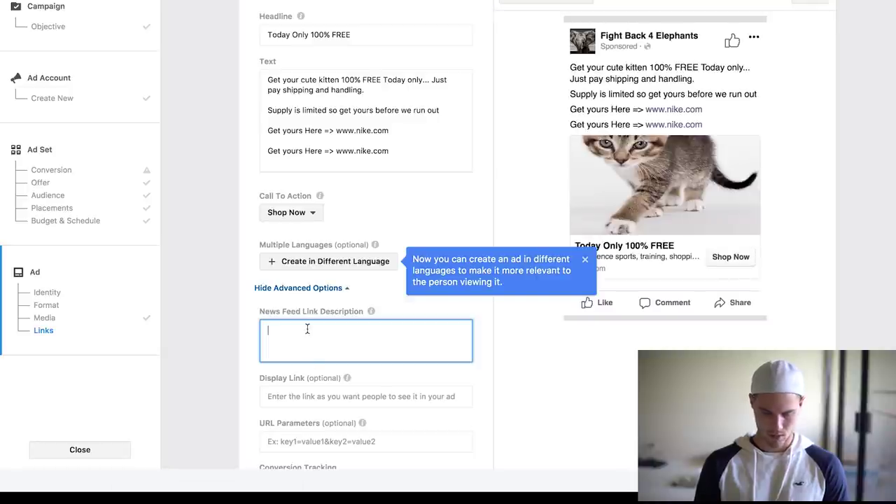
{"action": "left_click", "coordinate": [312, 395]}
{"action": "left_click", "coordinate": [443, 315]}
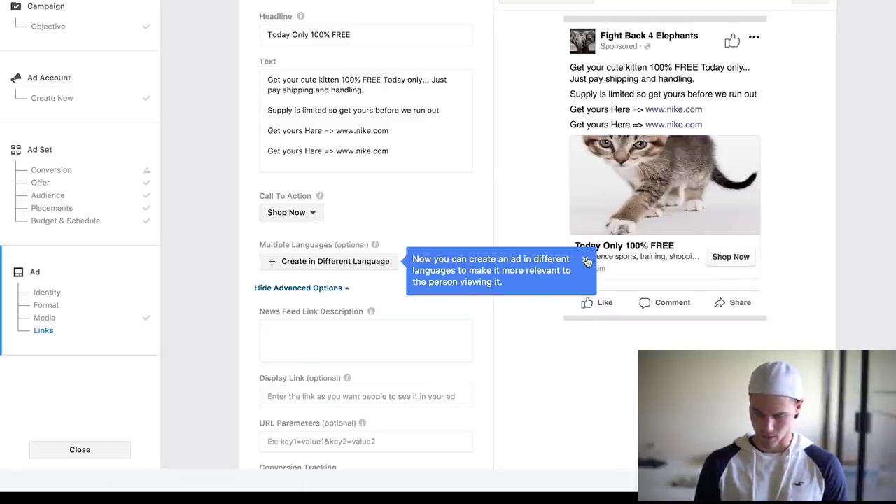
{"action": "scroll", "coordinate": [444, 314], "scroll_direction": "down", "scroll_amount": 1}
{"action": "scroll", "coordinate": [444, 314], "scroll_direction": "down", "scroll_amount": 3}
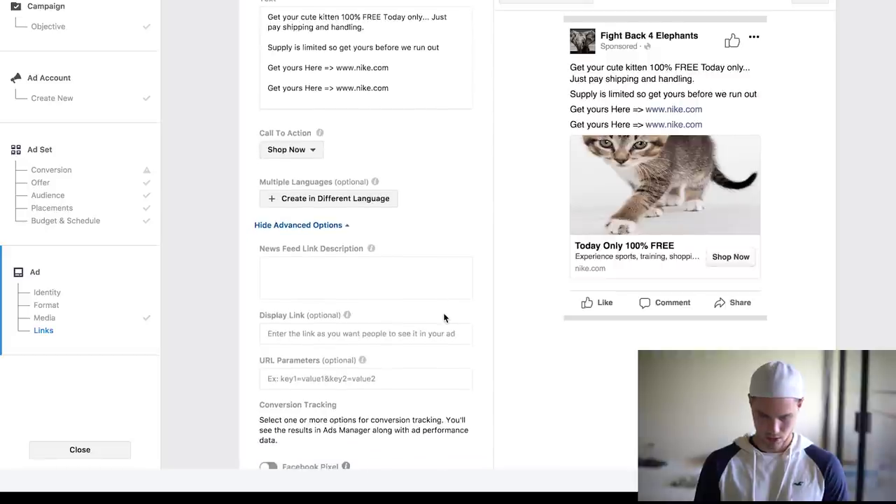
{"action": "scroll", "coordinate": [443, 313], "scroll_direction": "down", "scroll_amount": 1}
{"action": "scroll", "coordinate": [444, 313], "scroll_direction": "up", "scroll_amount": 10}
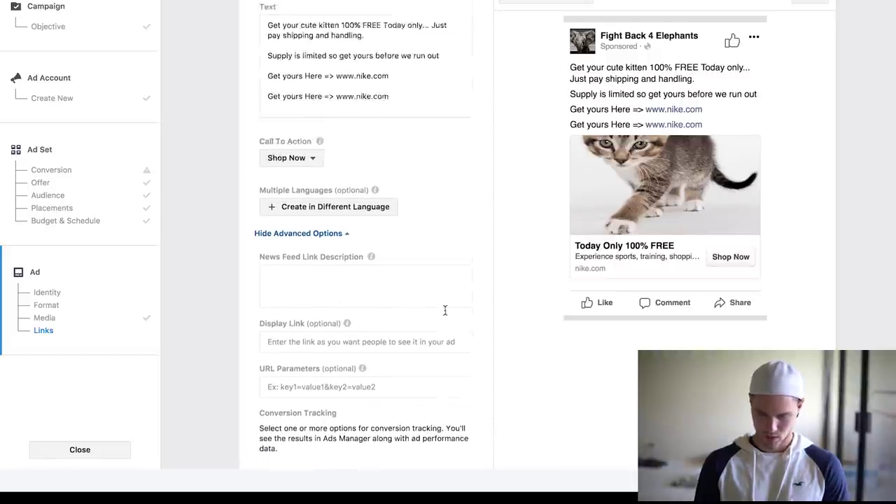
{"action": "scroll", "coordinate": [445, 310], "scroll_direction": "down", "scroll_amount": 7}
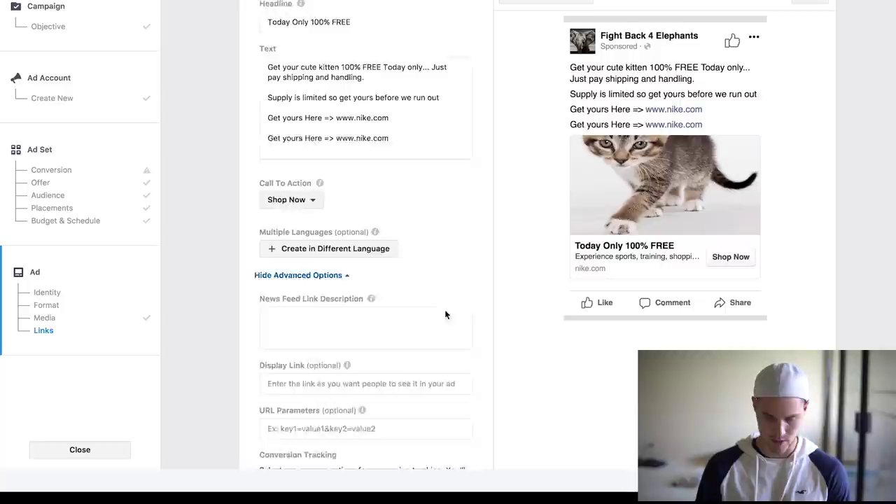
{"action": "left_click", "coordinate": [378, 253]}
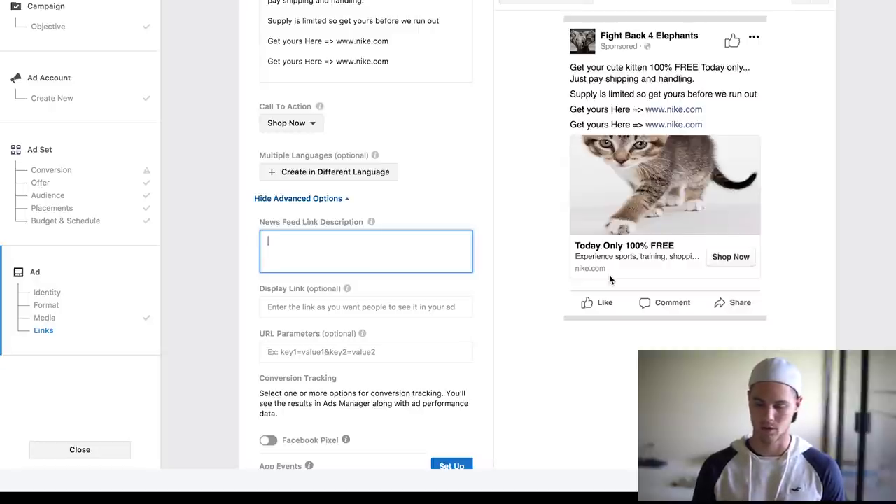
{"action": "scroll", "coordinate": [389, 290], "scroll_direction": "down", "scroll_amount": 5}
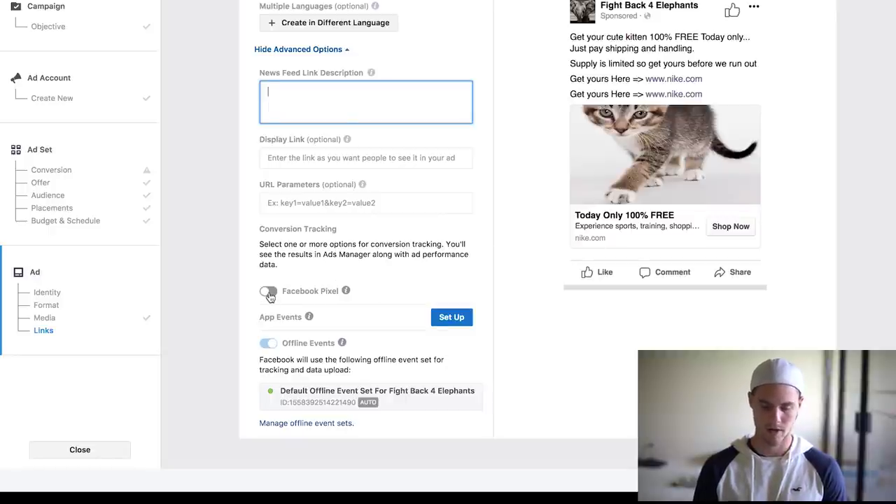
{"action": "left_click", "coordinate": [268, 293]}
{"action": "scroll", "coordinate": [438, 273], "scroll_direction": "down", "scroll_amount": 2}
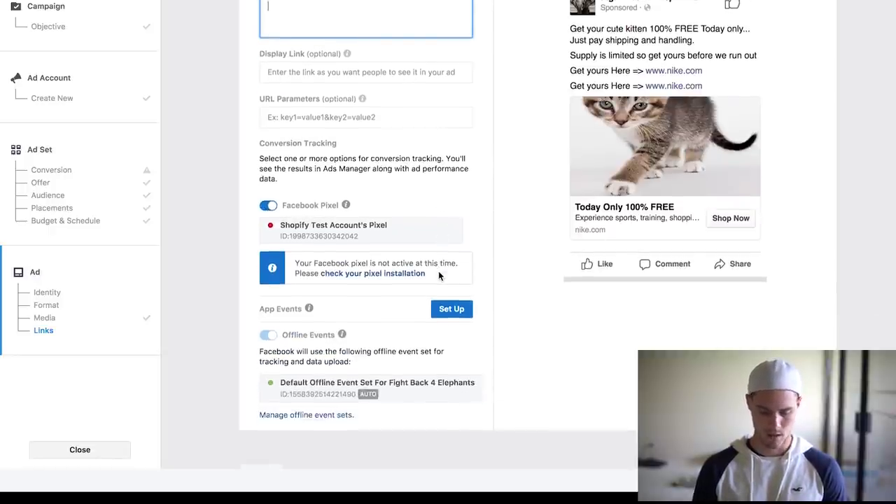
{"action": "scroll", "coordinate": [516, 366], "scroll_direction": "down", "scroll_amount": 3}
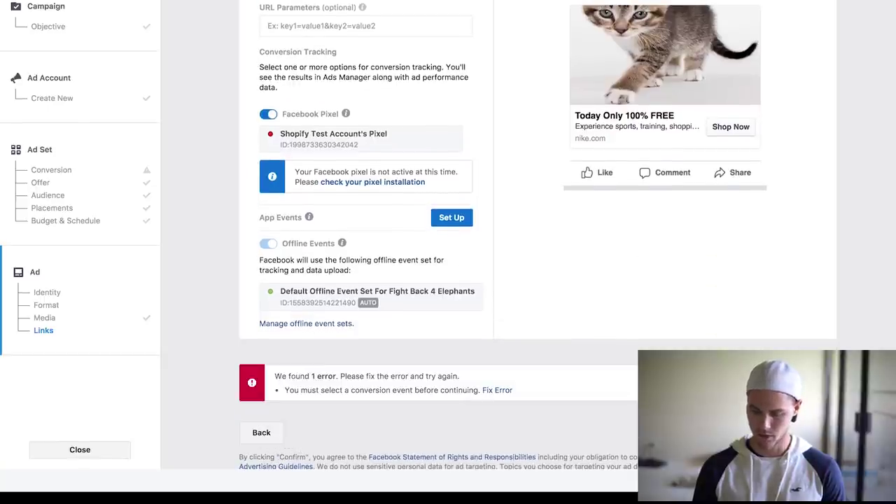
{"action": "scroll", "coordinate": [538, 236], "scroll_direction": "down", "scroll_amount": 1}
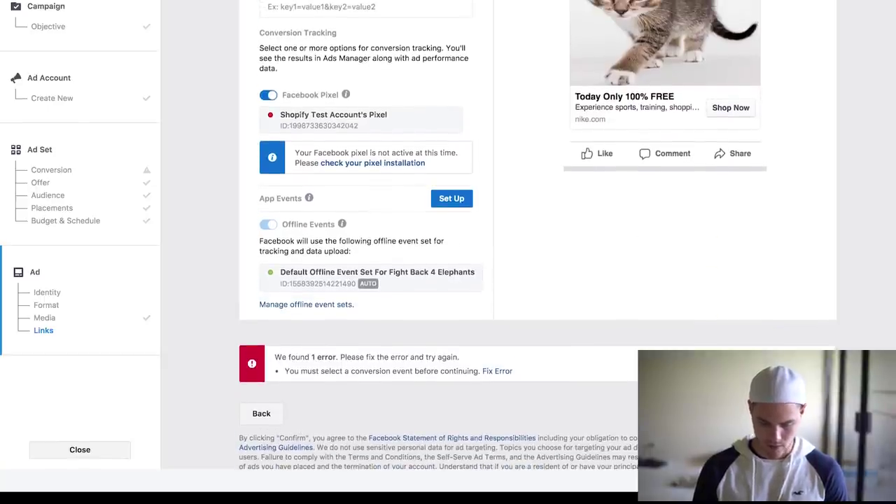
- Follow the Fix Error link back to the ad set's Conversion settings
{"action": "left_click", "coordinate": [502, 372]}
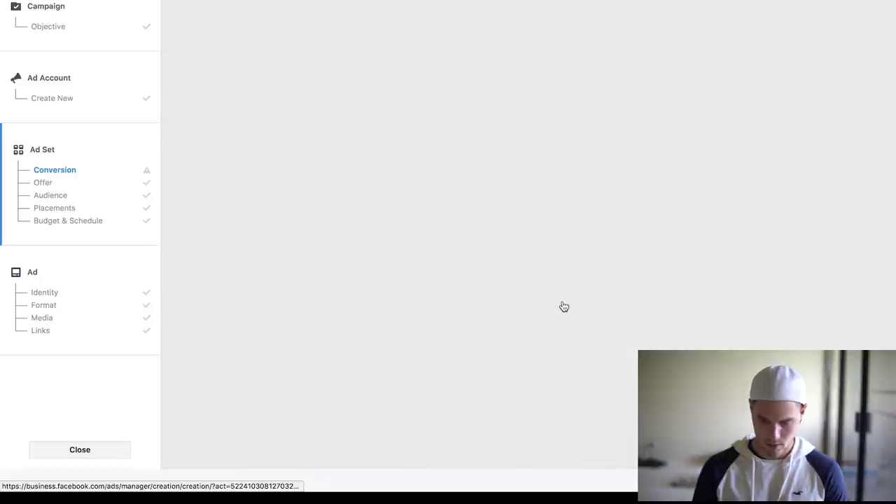